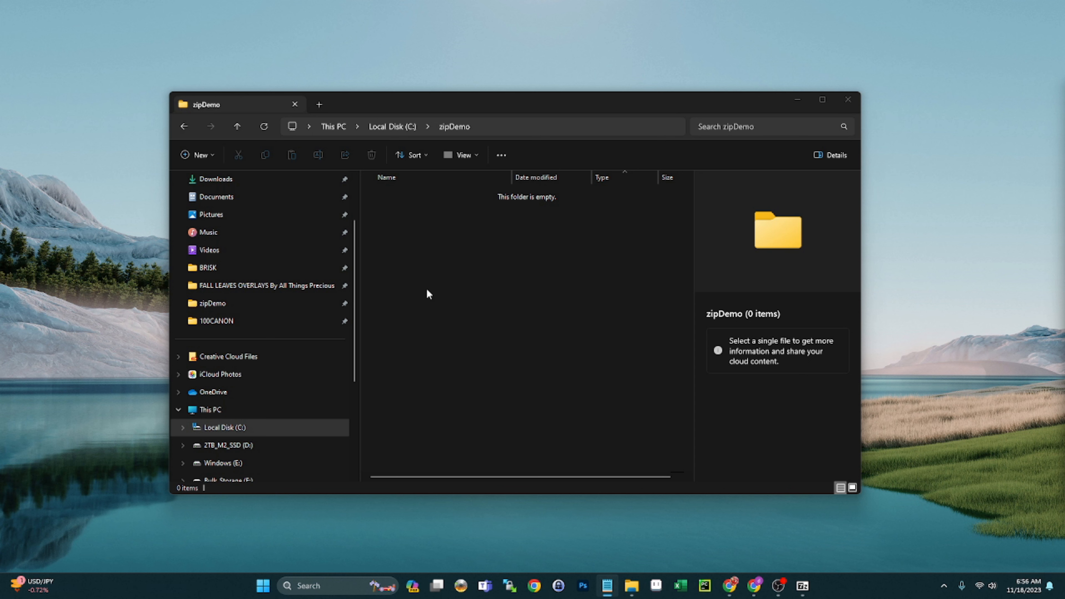
# Create a new text document named testZIP.txt in the zipDemo folder.
pyautogui.rightClick(442, 256)
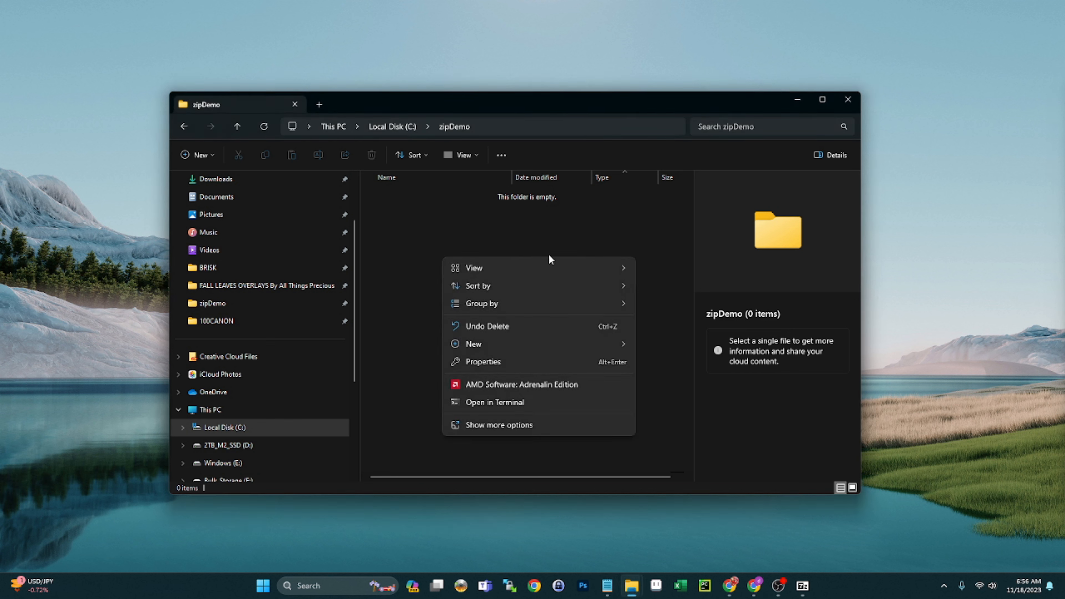
pyautogui.moveTo(533, 267)
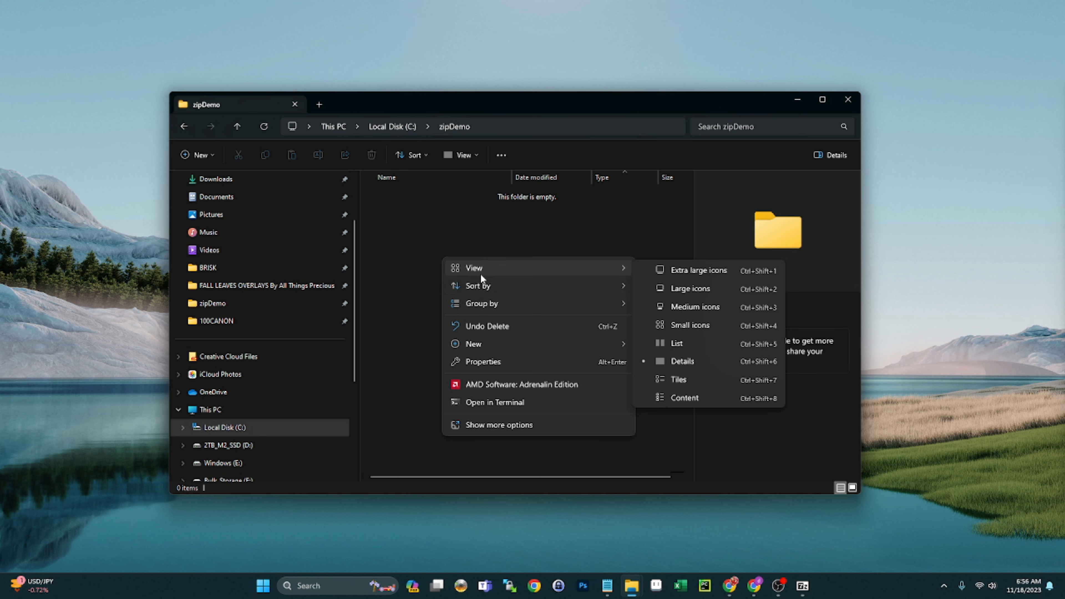
pyautogui.moveTo(481, 286)
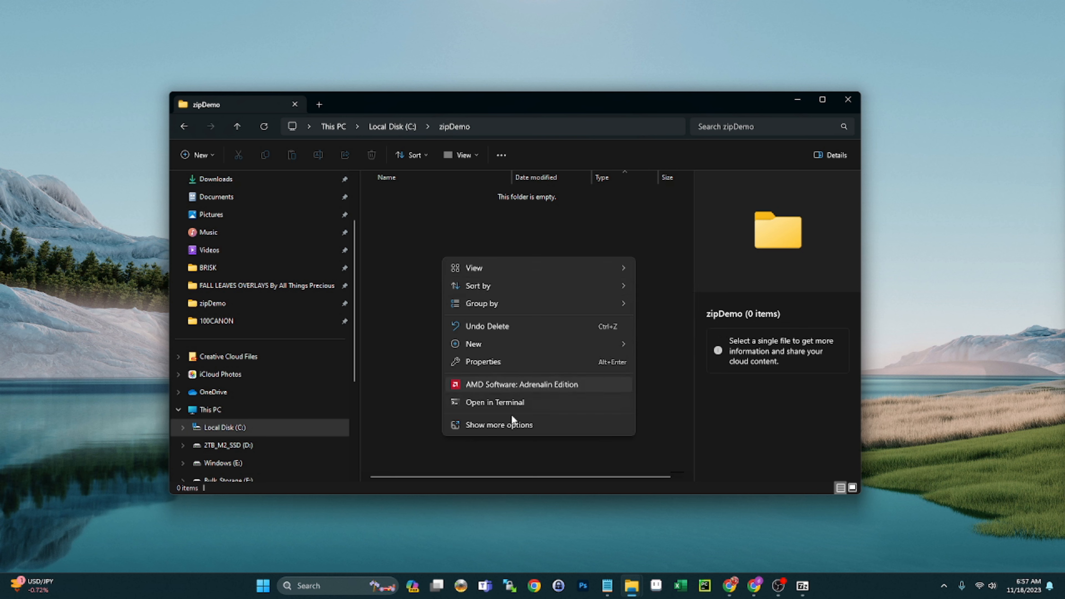
pyautogui.moveTo(490, 349)
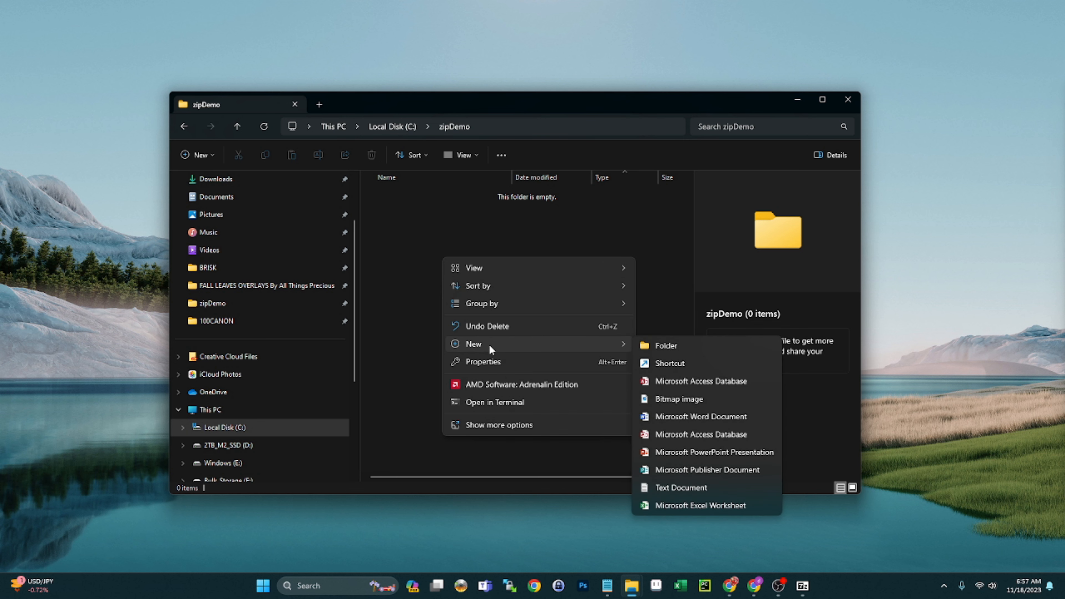
pyautogui.click(687, 488)
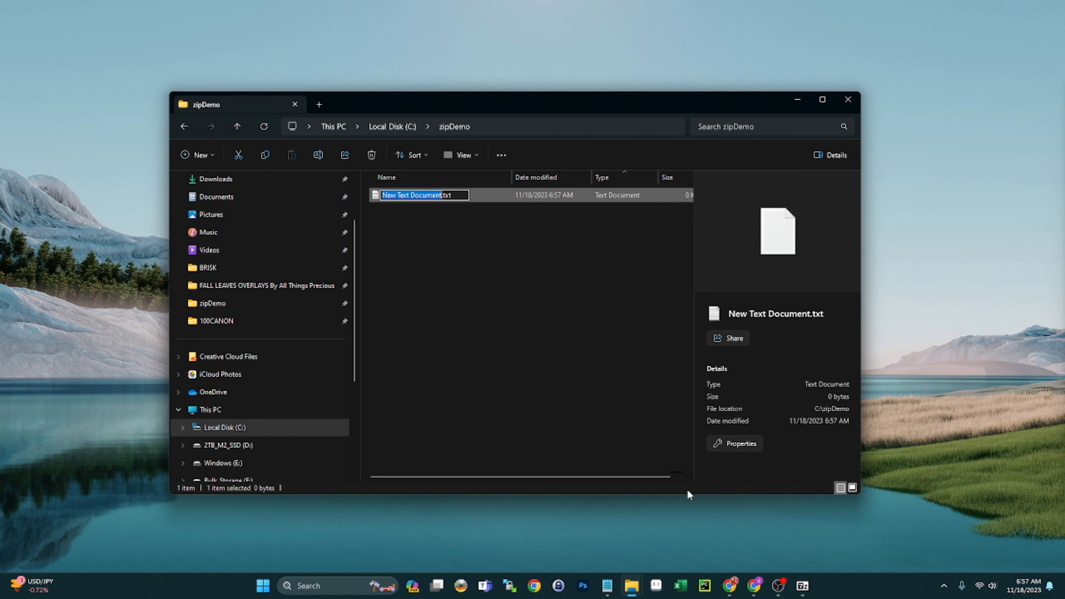
pyautogui.write('testZIP')
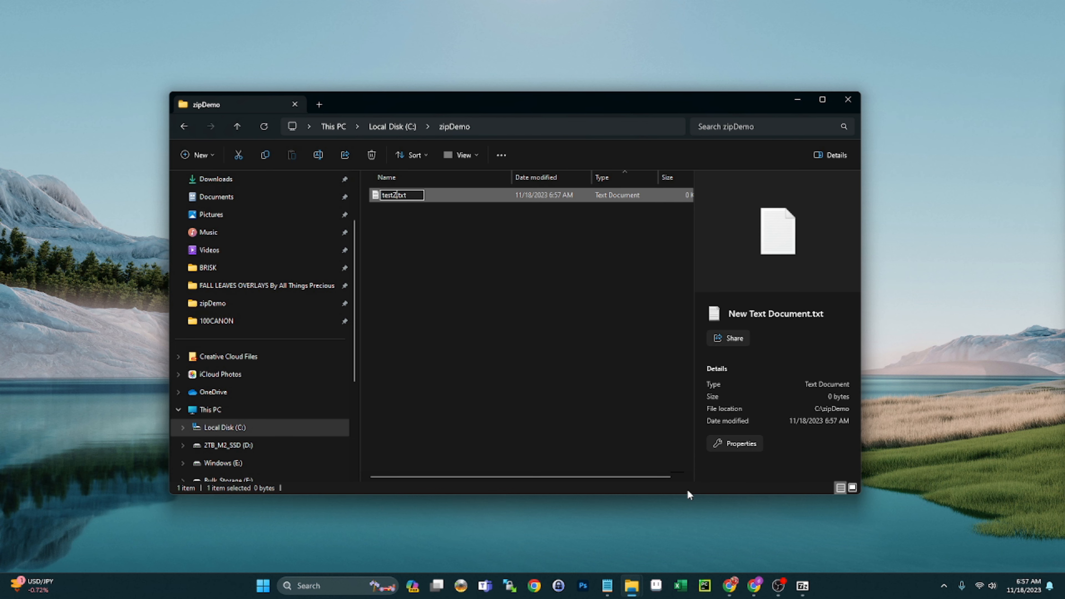
pyautogui.press('Return')
# Open testZIP.txt, enter the text "test", then save and close the file.
pyautogui.doubleClick(388, 201)
pyautogui.write('test')
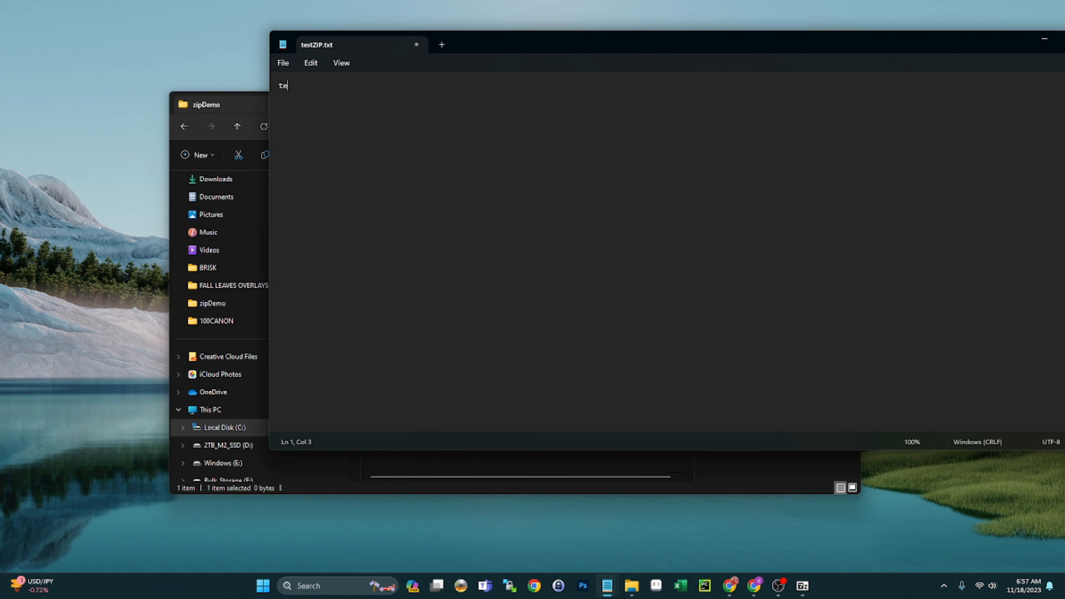
pyautogui.click(283, 62)
pyautogui.click(293, 153)
pyautogui.hotkey('alt', 'F4')
# Duplicate testZIP.txt in the same folder and rename the copy testRAR.txt.
pyautogui.hotkey('ctrl', 'c')
pyautogui.hotkey('ctrl', 'v')
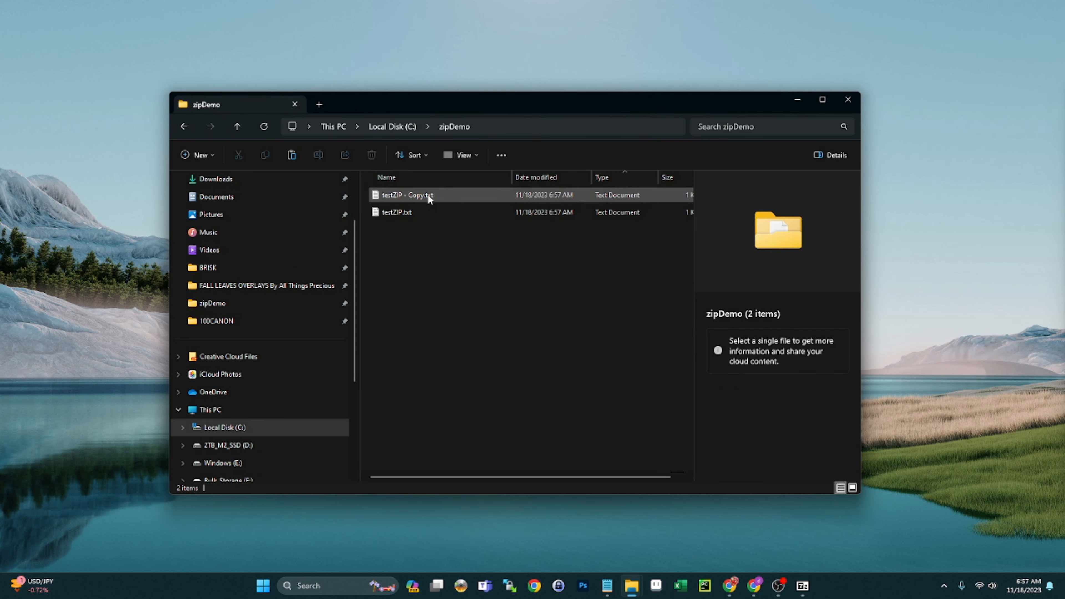
pyautogui.click(428, 194)
pyautogui.press('F2')
pyautogui.press('Right')
pyautogui.hotkey('ctrl', 'shift', 'Left')
pyautogui.hotkey('ctrl', 'shift', 'Left')
pyautogui.hotkey('ctrl', 'shift', 'Left')
pyautogui.write('testRAR')
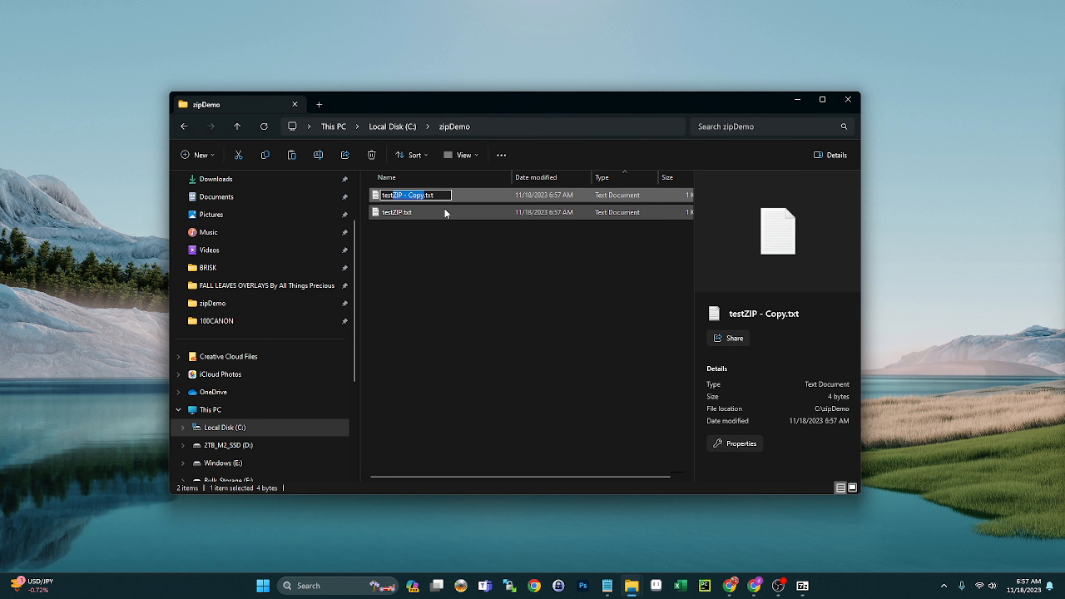
pyautogui.press('Return')
# Paste another copy of testZIP.txt and rename it test7z.txt.
pyautogui.hotkey('ctrl', 'v')
pyautogui.press('F2')
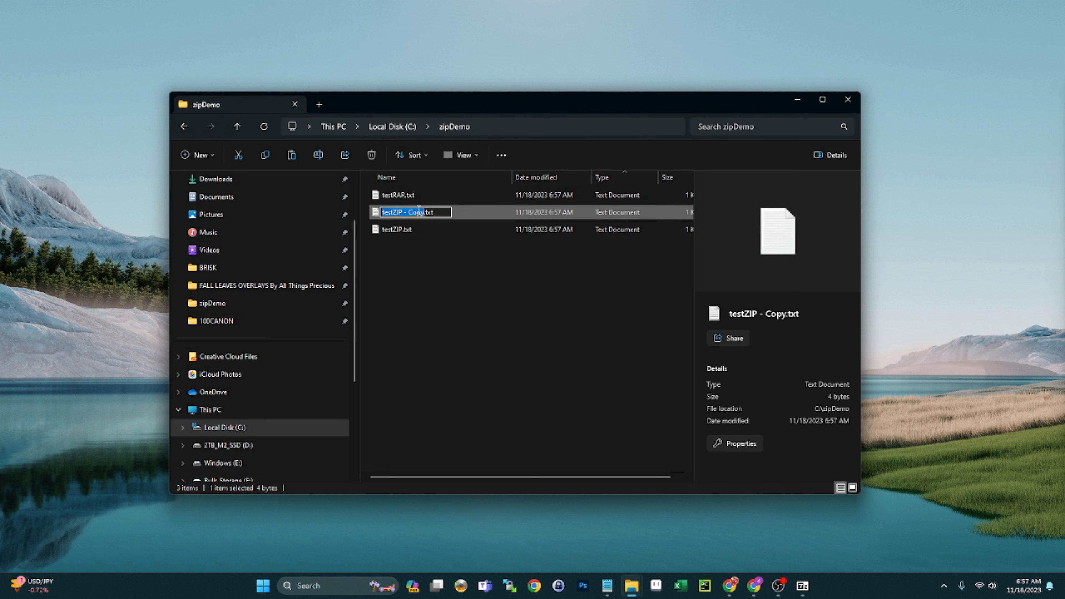
pyautogui.write('test7z')
pyautogui.press('Return')
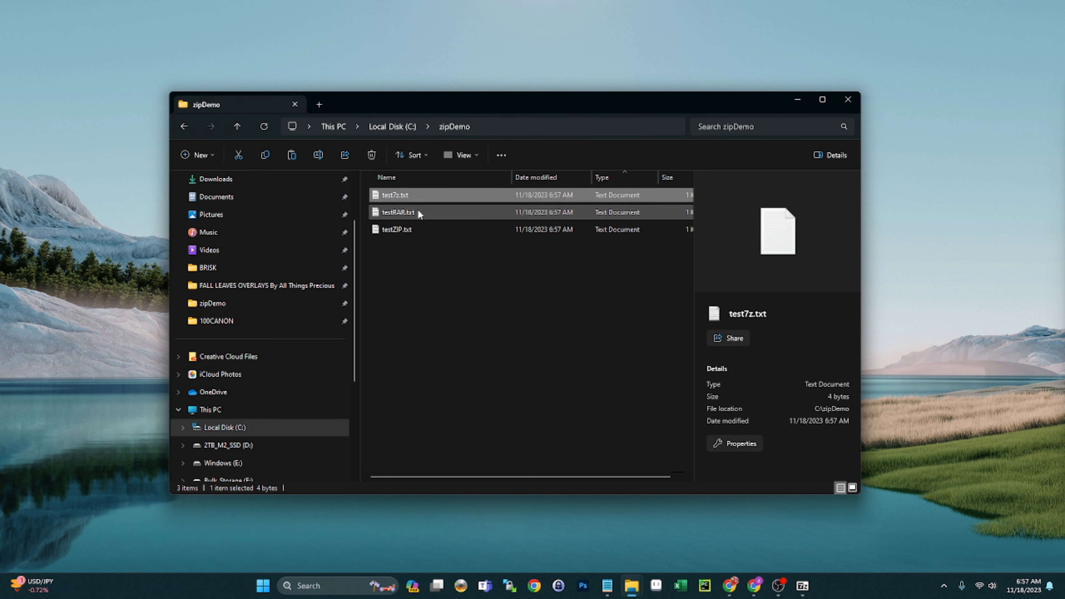
# Paste one more copy of testZIP.txt and rename it testTAR.txt.
pyautogui.click(437, 231)
pyautogui.hotkey('ctrl', 'v')
pyautogui.press('F2')
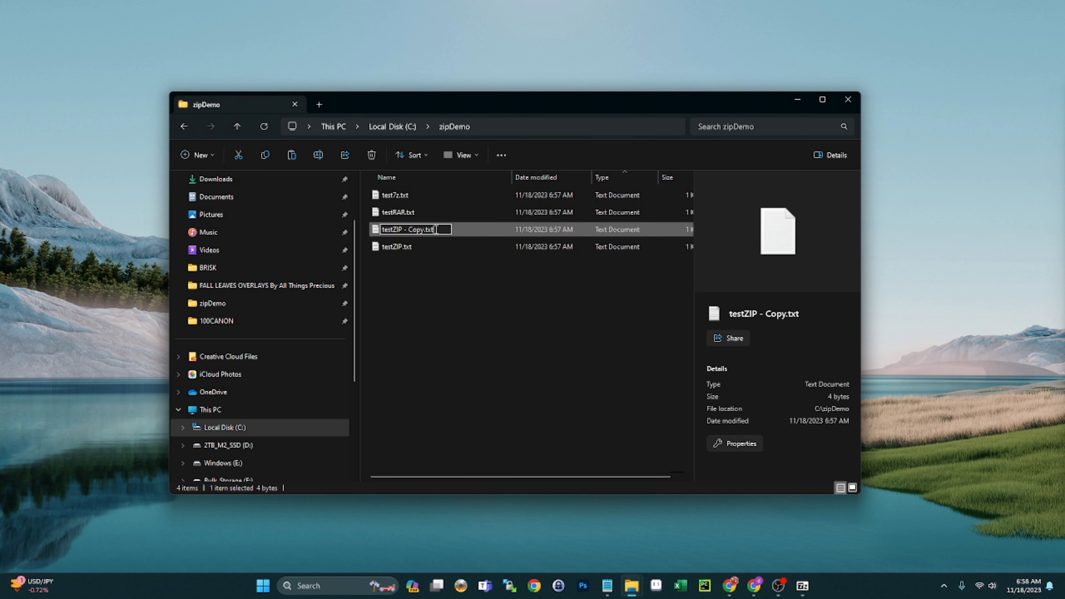
pyautogui.hotkey('shift', 'Left')
pyautogui.hotkey('shift', 'Left')
pyautogui.hotkey('shift', 'Left')
pyautogui.hotkey('shift', 'Left')
pyautogui.hotkey('shift', 'Left')
pyautogui.hotkey('shift', 'Left')
pyautogui.hotkey('shift', 'Left')
pyautogui.hotkey('shift', 'Left')
pyautogui.hotkey('shift', 'Left')
pyautogui.hotkey('shift', 'Left')
pyautogui.write('TAR')
pyautogui.press('Return')
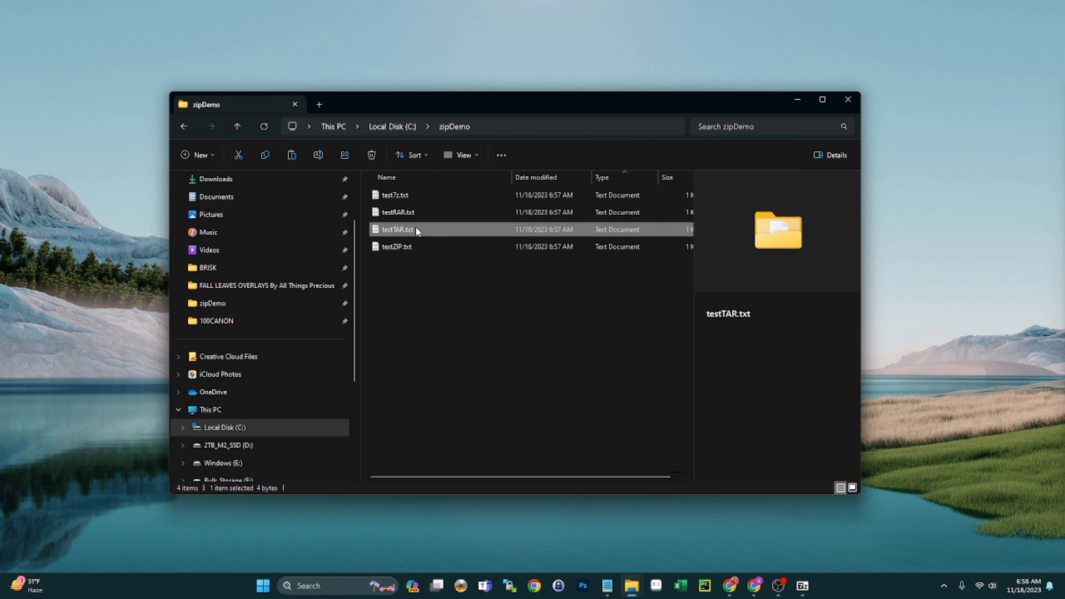
# Rename testTAR.txt as testGZ.txt.
pyautogui.press('F2')
pyautogui.press('Right')
pyautogui.hotkey('shift', 'Left')
pyautogui.hotkey('shift', 'Left')
pyautogui.hotkey('shift', 'Left')
pyautogui.write('GZ')
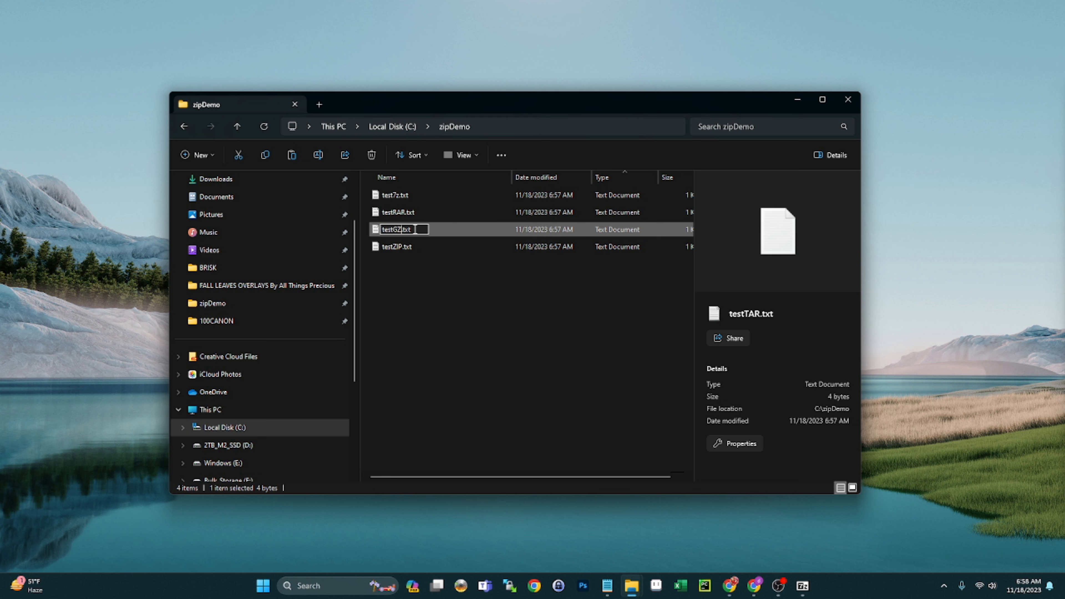
pyautogui.press('Return')
# Duplicate testGZ.txt and rename the copy testTAR.txt.
pyautogui.hotkey('ctrl', 'c')
pyautogui.hotkey('ctrl', 'v')
pyautogui.press('F2')
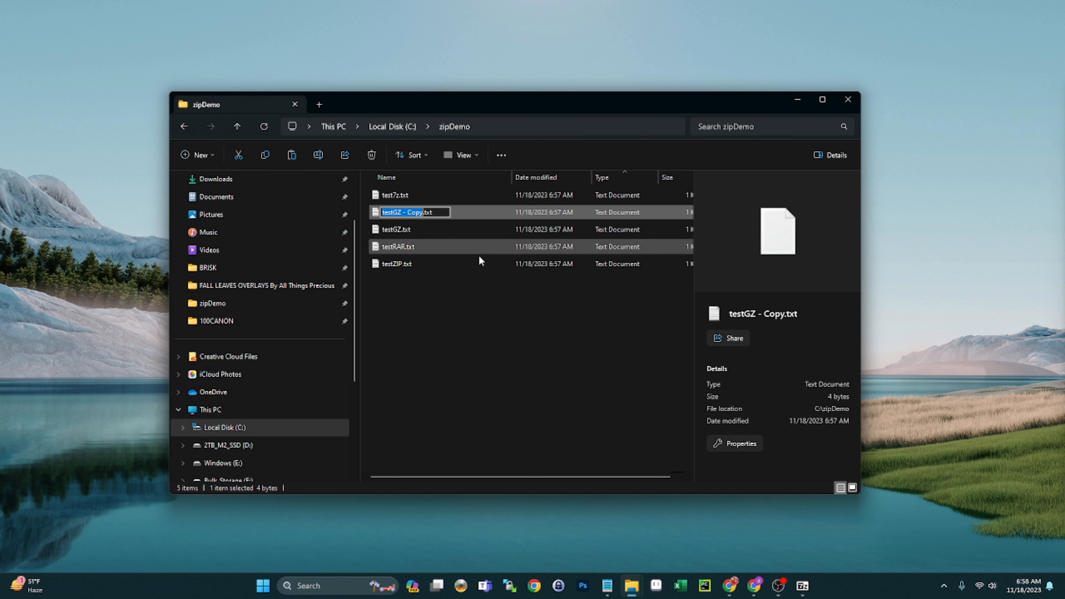
pyautogui.press('Right')
pyautogui.hotkey('shift', 'Left')
pyautogui.hotkey('shift', 'Left')
pyautogui.hotkey('shift', 'Left')
pyautogui.hotkey('shift', 'Left')
pyautogui.hotkey('shift', 'Left')
pyautogui.hotkey('shift', 'Left')
pyautogui.hotkey('shift', 'Left')
pyautogui.hotkey('shift', 'Left')
pyautogui.hotkey('shift', 'Left')
pyautogui.write('TAR')
pyautogui.press('Return')
pyautogui.click(496, 373)
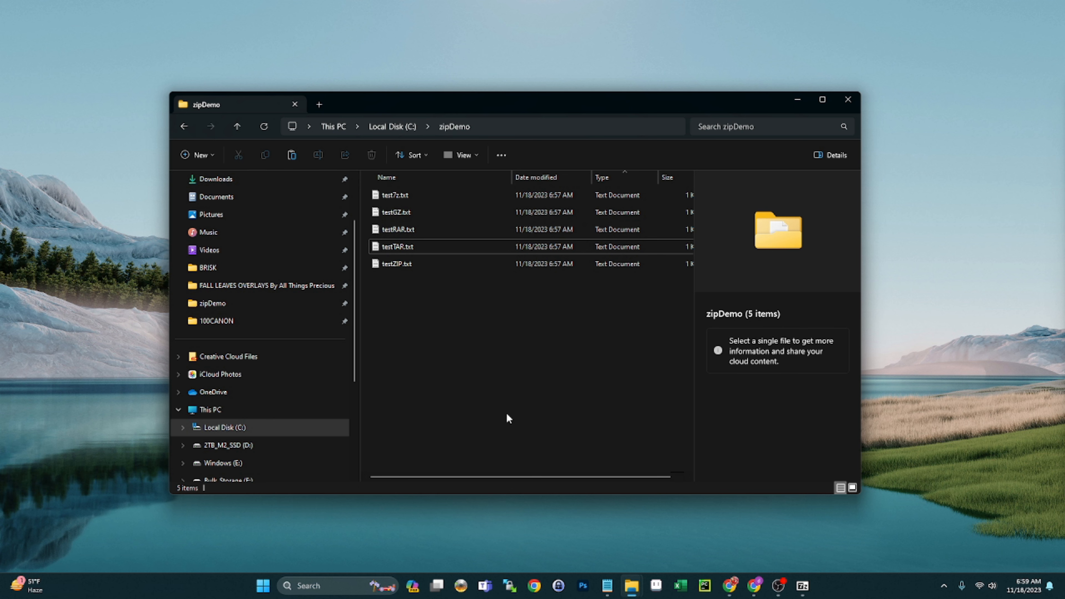
# Compress testZIP.txt to a ZIP file named testZIP.zip and delete the original text file.
pyautogui.rightClick(410, 264)
pyautogui.click(479, 380)
pyautogui.click(405, 277)
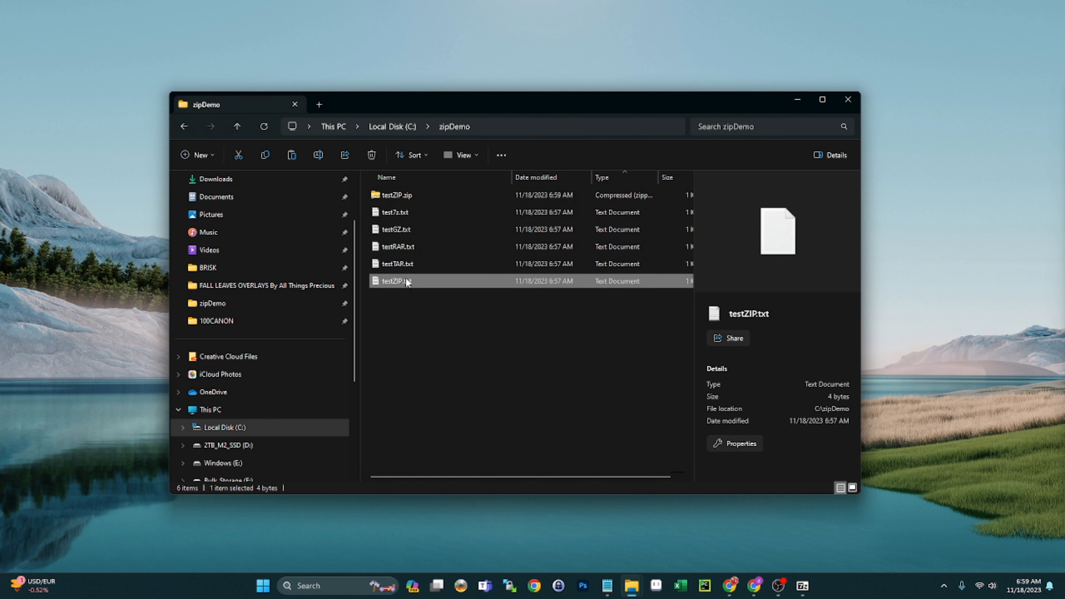
pyautogui.press('Delete')
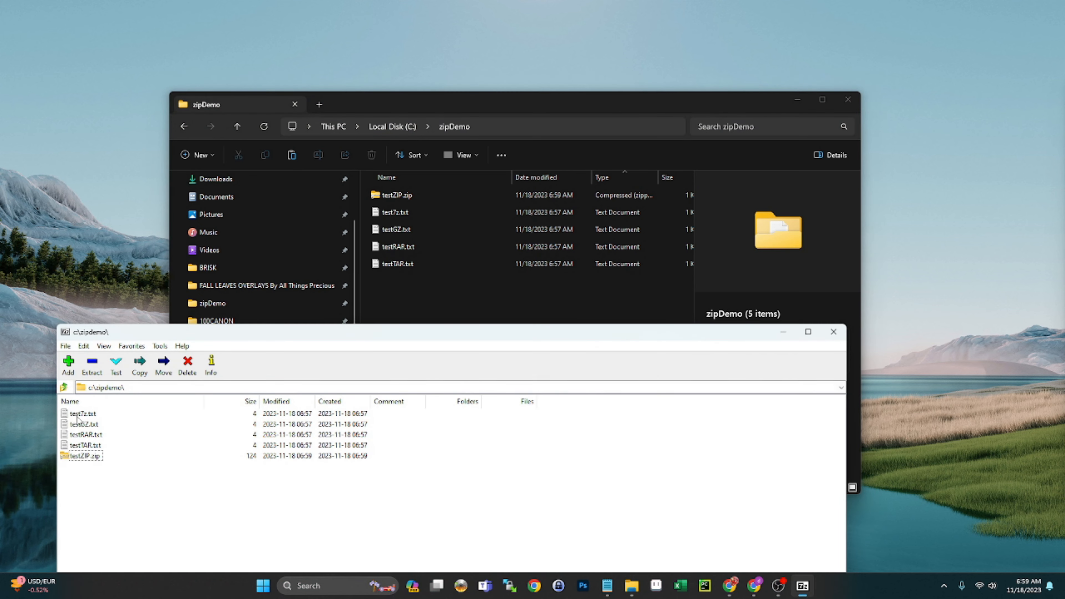
# In 7-Zip, add test7z.txt to a 7z archive named test7z.7z and delete the original text file.
pyautogui.click(68, 365)
pyautogui.click(519, 181)
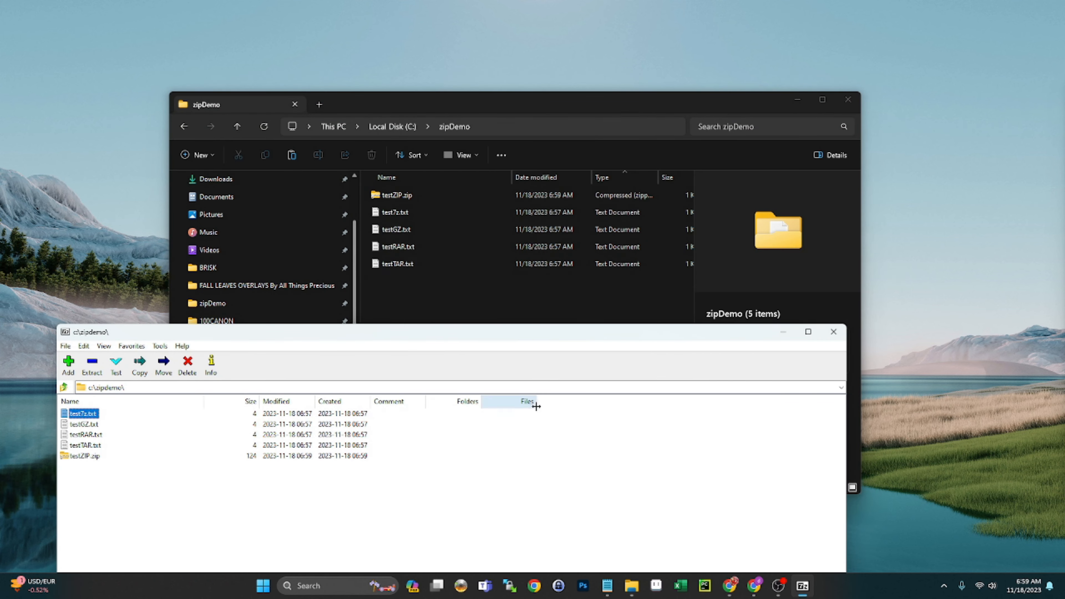
pyautogui.click(400, 230)
# Add testGZ.txt to a gzip archive named testGZ.txt.gz and delete the original text file.
pyautogui.click(85, 424)
pyautogui.click(68, 362)
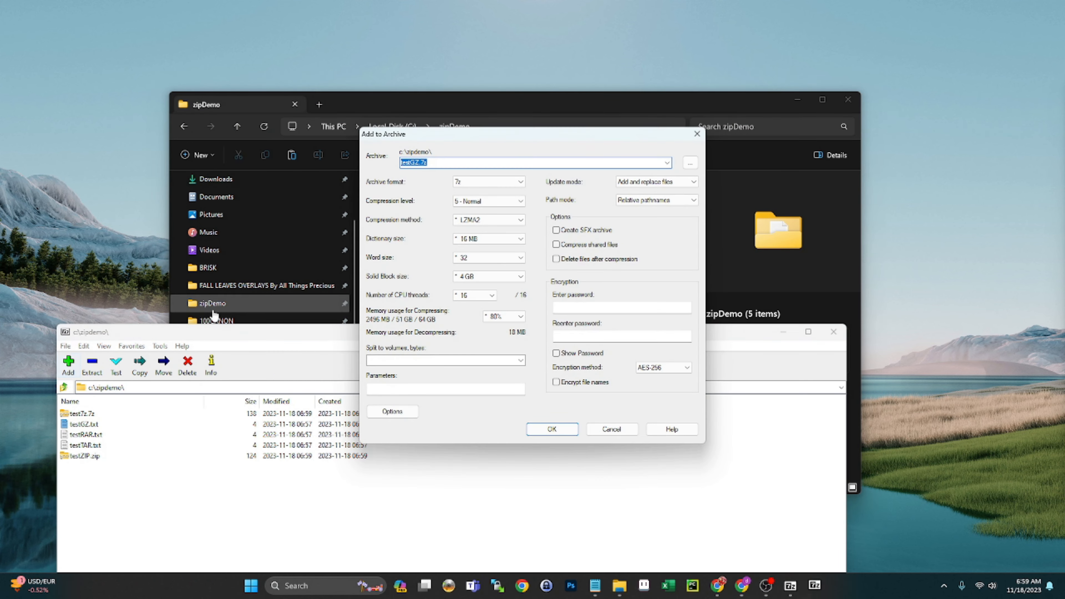
pyautogui.click(520, 183)
pyautogui.click(482, 209)
pyautogui.click(553, 430)
pyautogui.click(407, 251)
pyautogui.press('Delete')
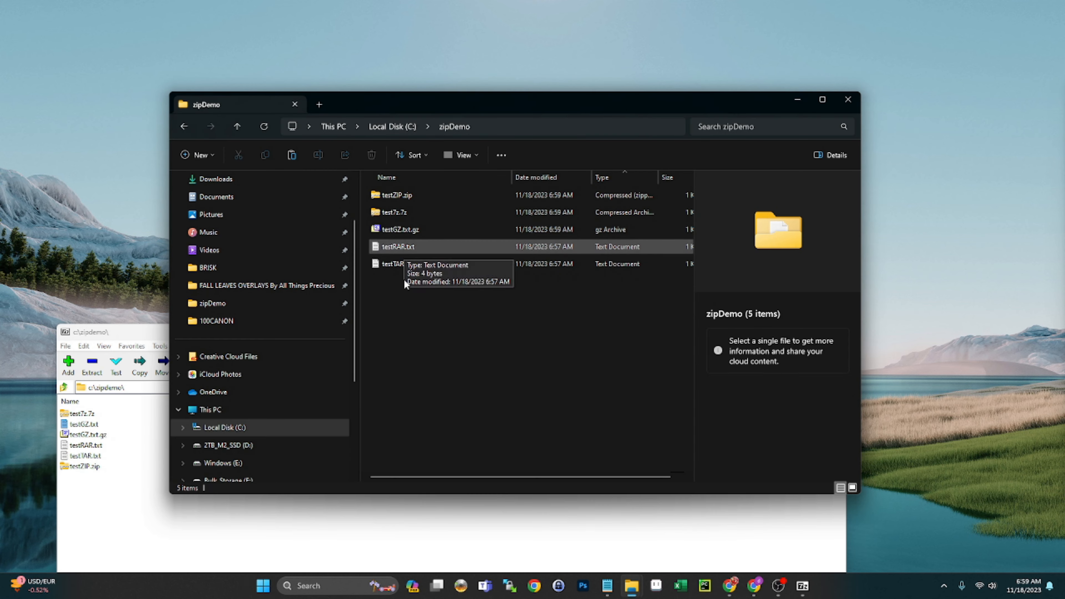
# Add testTAR.txt to a tar archive named testTAR.tar and delete the original text file.
pyautogui.click(85, 445)
pyautogui.click(69, 362)
pyautogui.click(482, 183)
pyautogui.click(483, 213)
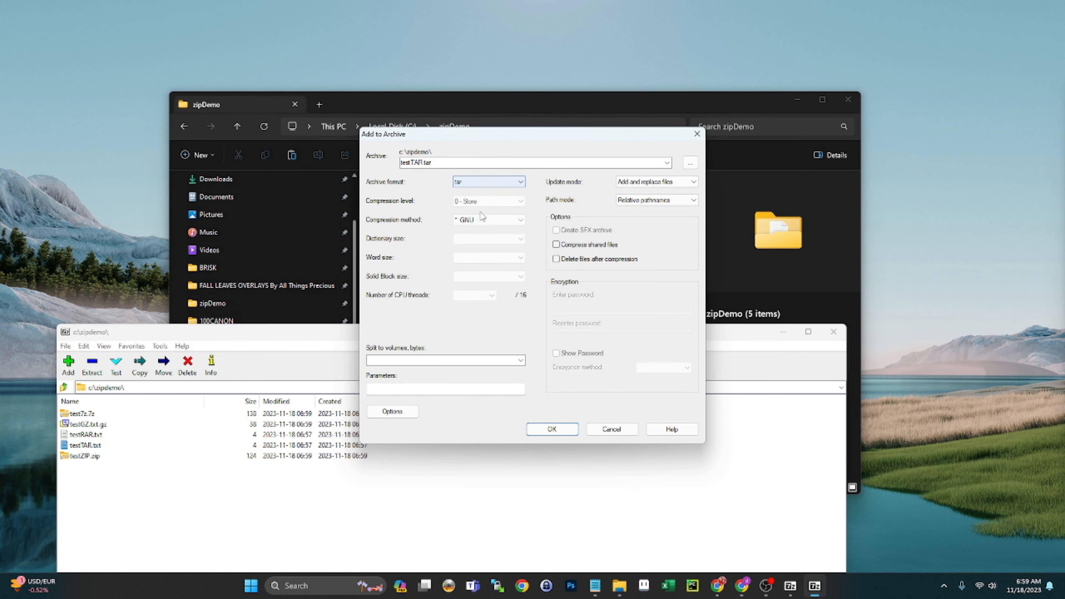
pyautogui.click(551, 428)
pyautogui.click(401, 280)
pyautogui.press('Delete')
# Archive testRAR.txt with WinRAR as testRAR.rar and delete the original text file.
pyautogui.rightClick(408, 264)
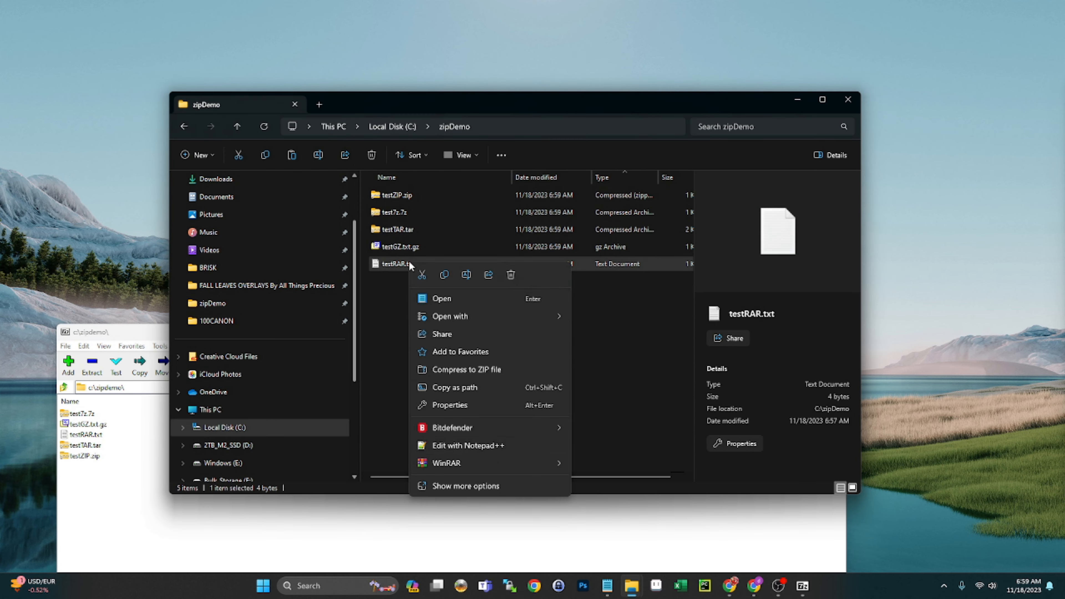
pyautogui.click(627, 454)
pyautogui.press('Delete')
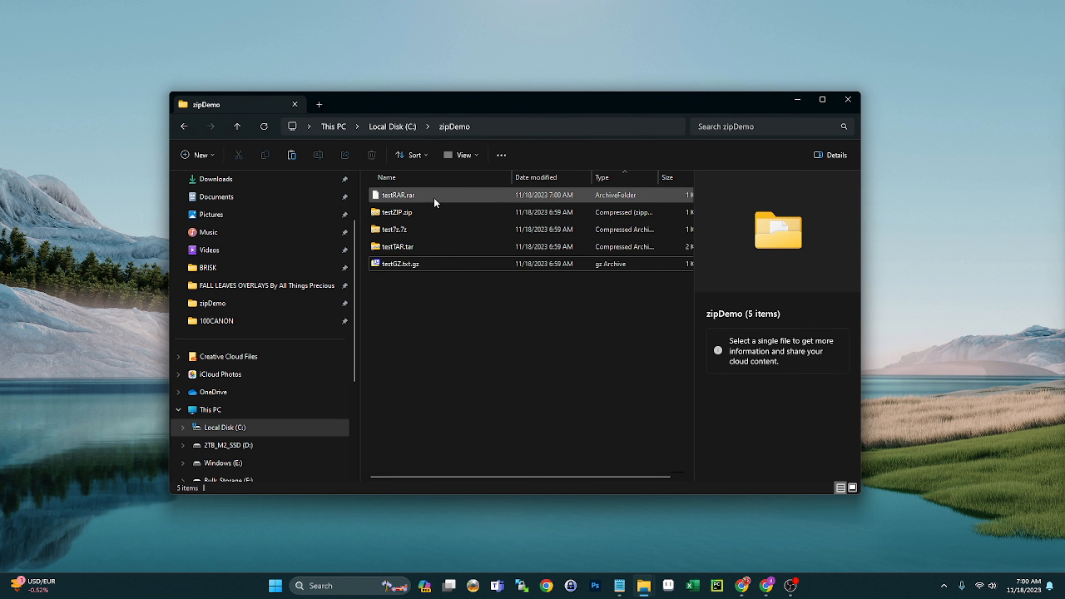
# Extract testRAR.rar into a testRAR folder inside zipDemo and delete the archive.
pyautogui.moveTo(483, 103); pyautogui.dragTo(472, 98)
pyautogui.rightClick(402, 188)
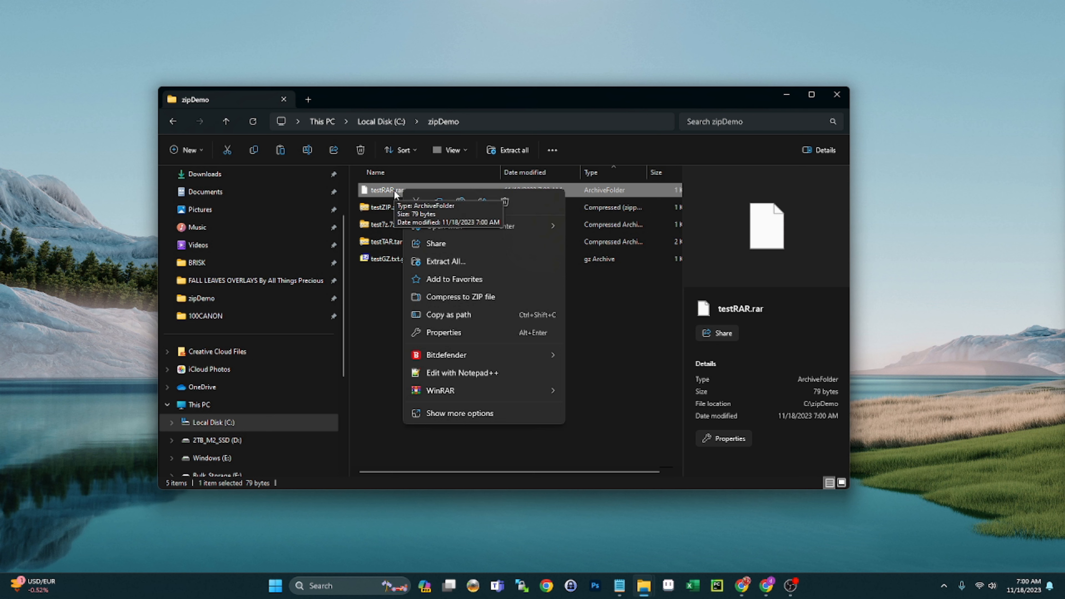
pyautogui.click(475, 261)
pyautogui.press('Return')
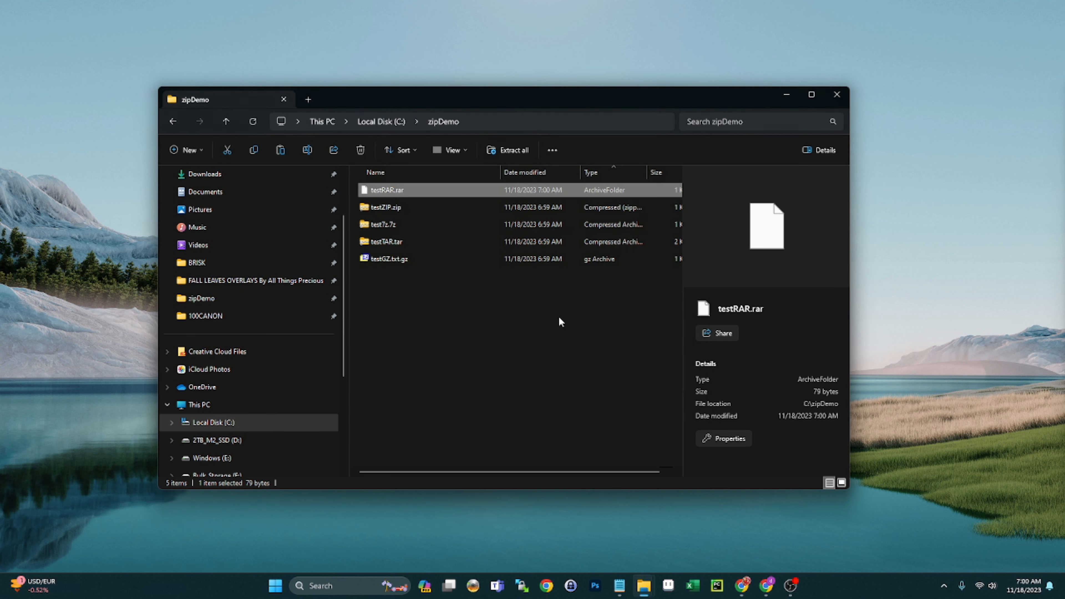
pyautogui.click(407, 339)
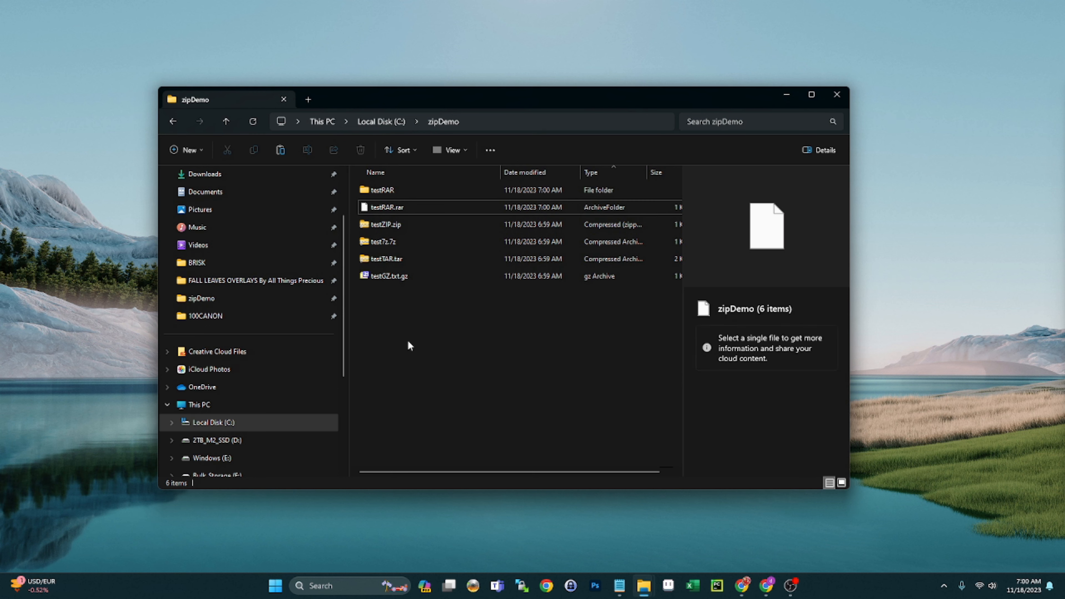
pyautogui.click(411, 211)
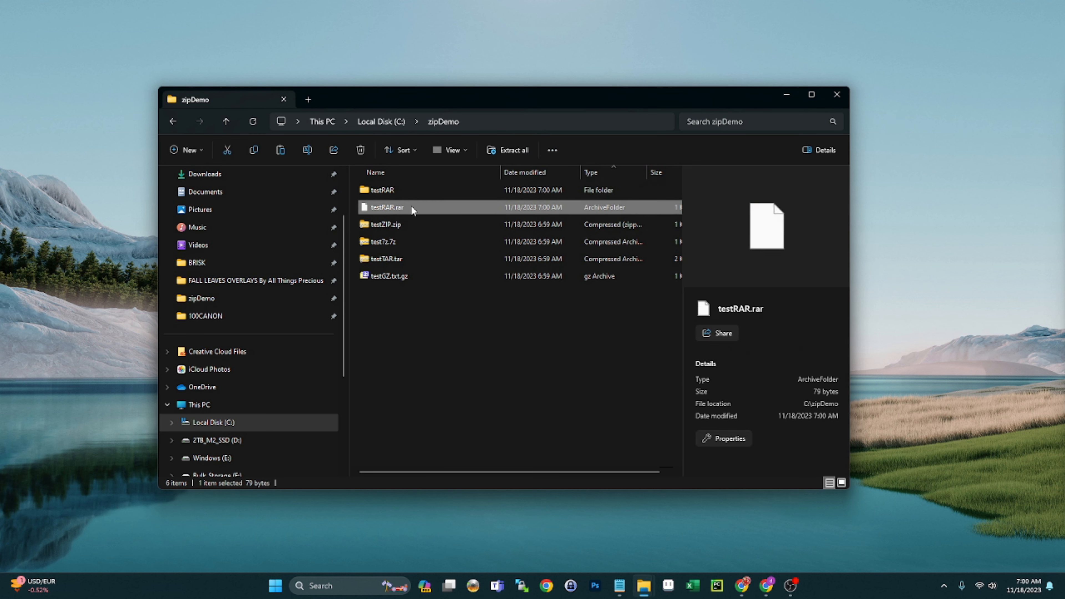
pyautogui.press('Delete')
# Extract testZIP.zip into a testZIP folder inside zipDemo and delete the archive.
pyautogui.rightClick(411, 207)
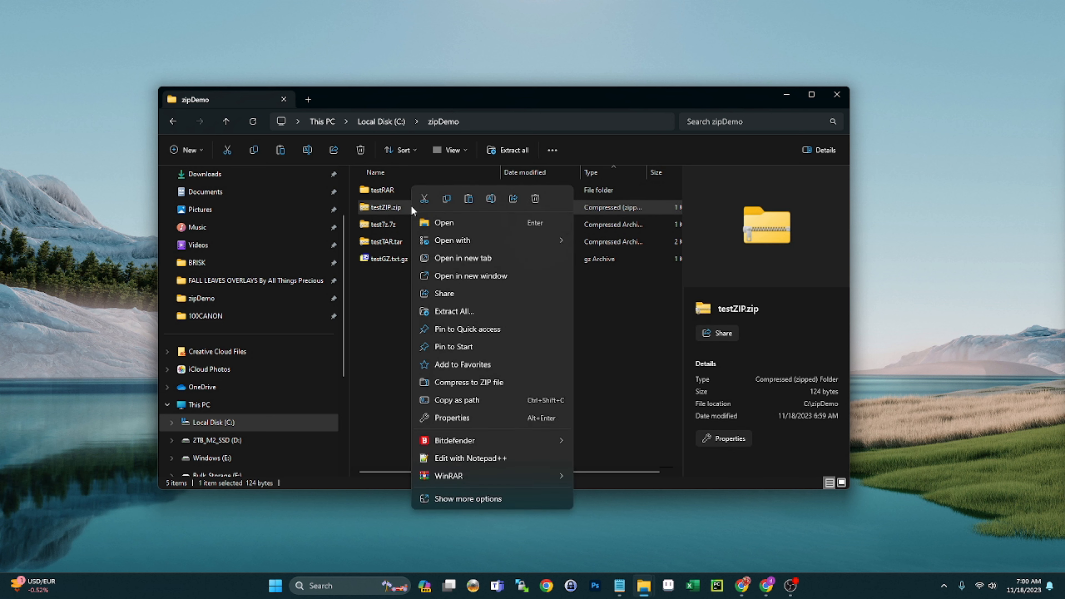
pyautogui.click(458, 311)
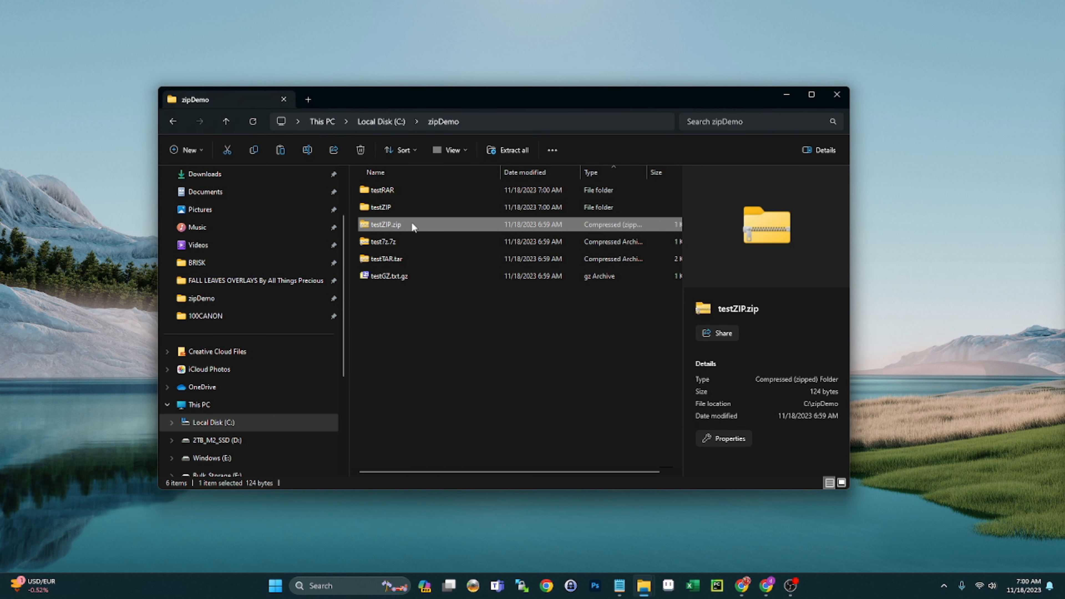
pyautogui.press('Delete')
# Extract test7z.7z into the folder C:\zipDemo\test7z and delete the archive.
pyautogui.rightClick(410, 220)
pyautogui.click(395, 226)
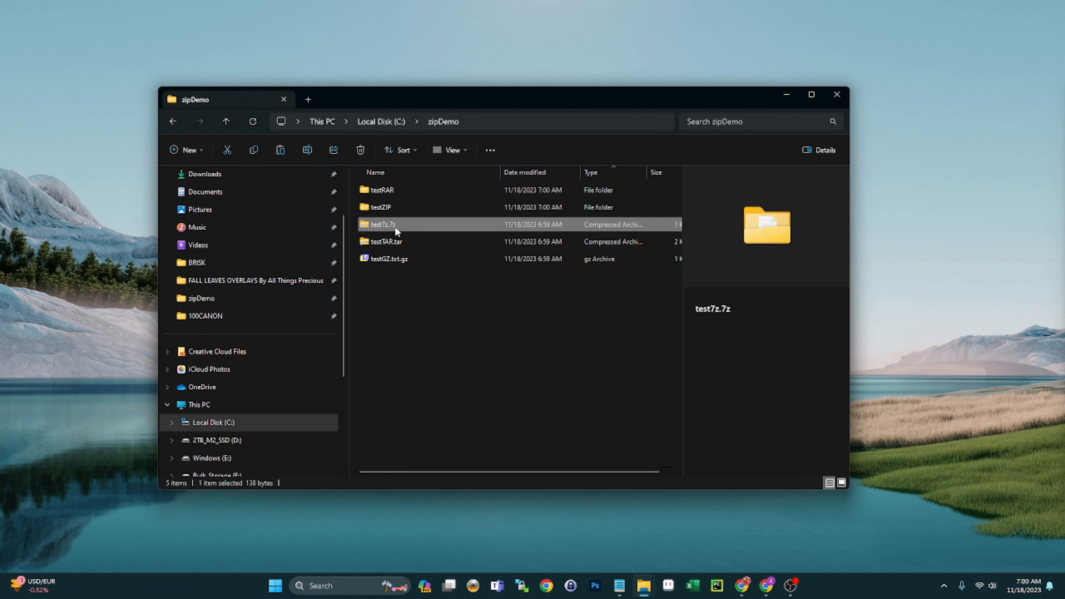
pyautogui.rightClick(395, 229)
pyautogui.click(453, 309)
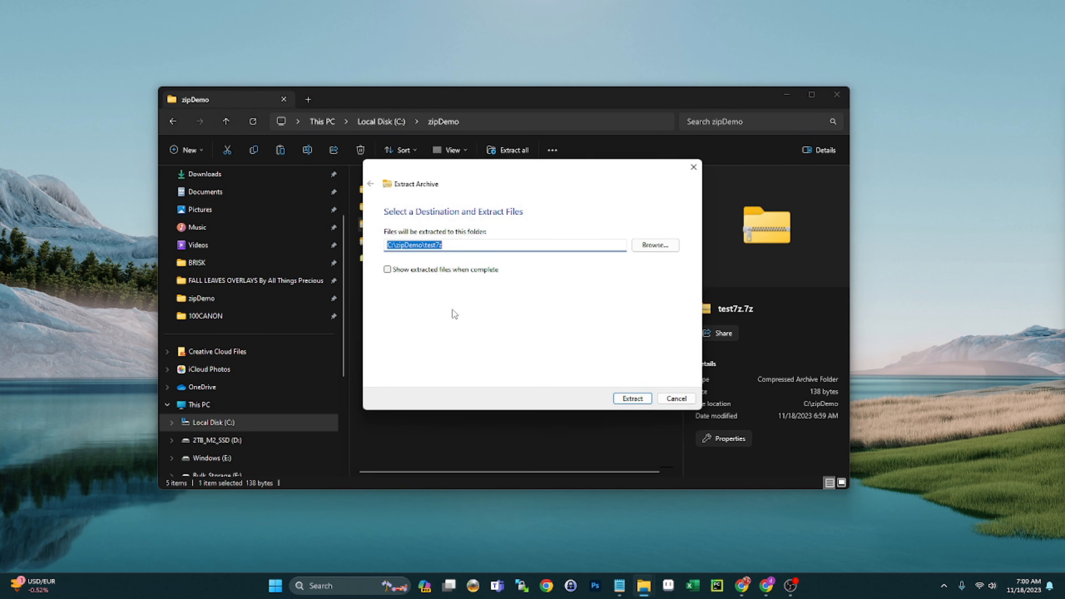
pyautogui.press('Return')
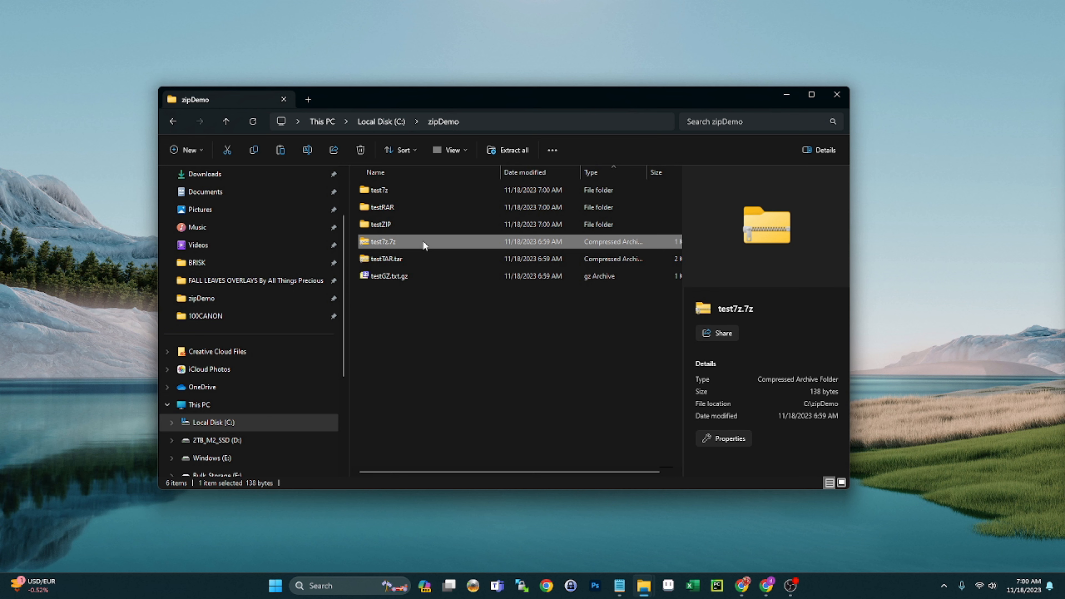
pyautogui.press('Delete')
# Extract testTAR.tar into a testTAR folder inside zipDemo and delete the archive.
pyautogui.click(422, 245)
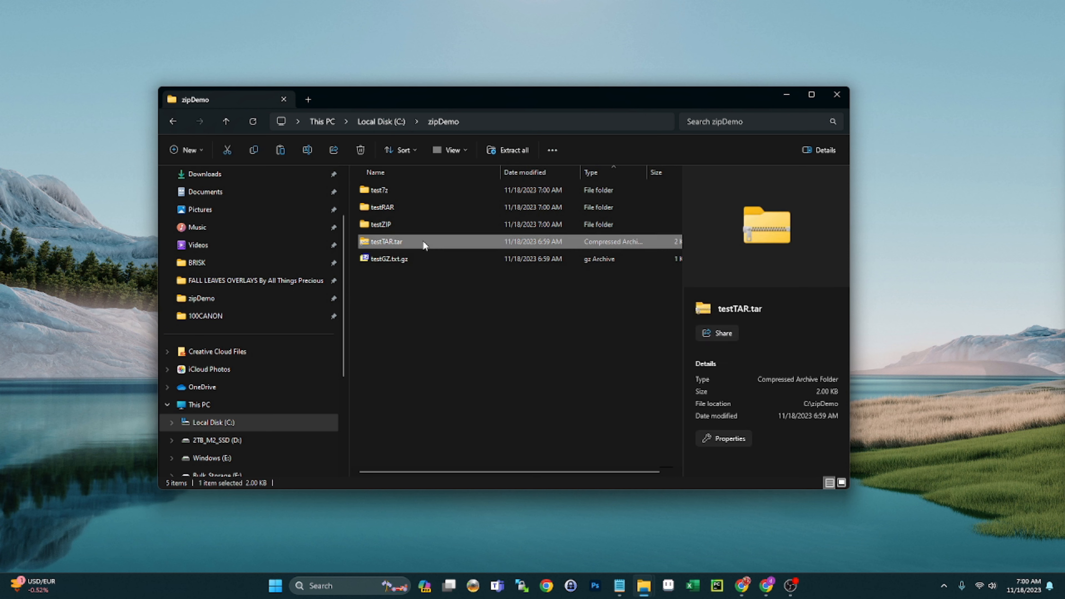
pyautogui.rightClick(423, 243)
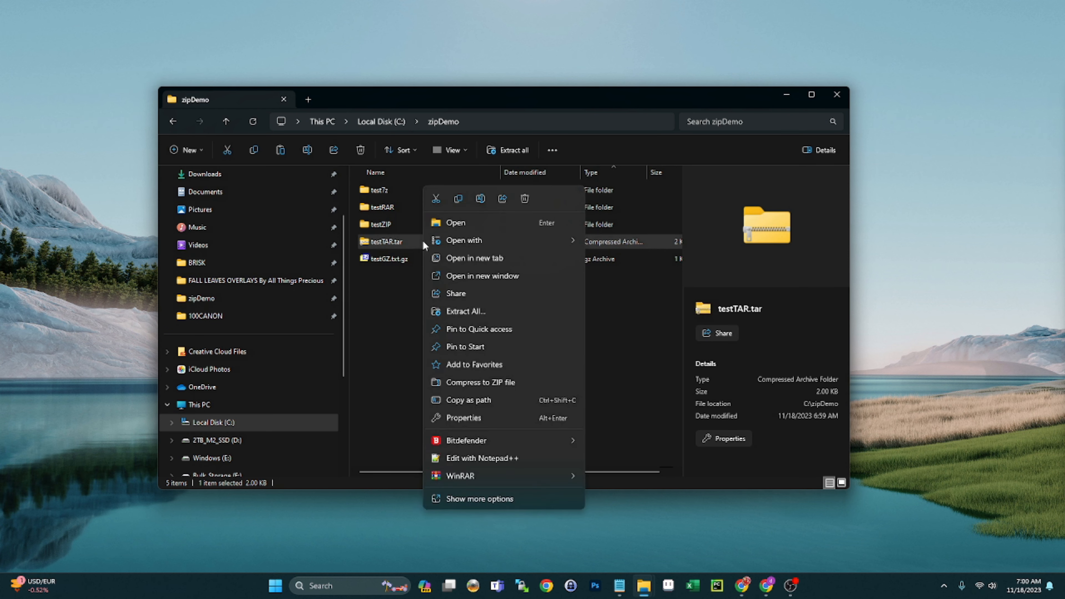
pyautogui.click(469, 313)
pyautogui.press('Return')
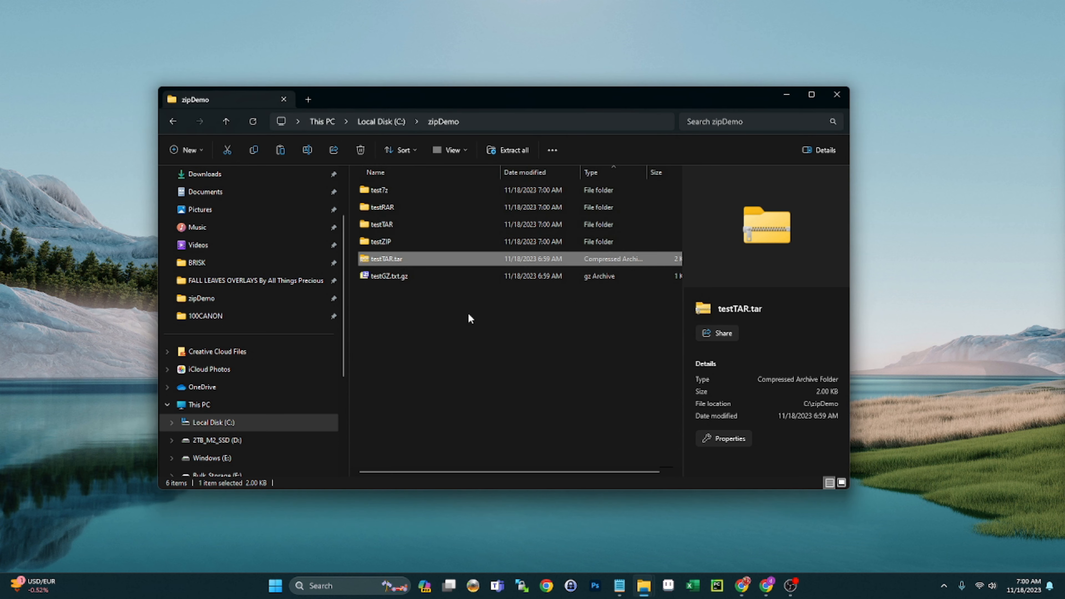
pyautogui.click(412, 262)
pyautogui.press('Delete')
# Extract testGZ.txt.gz into the folder C:\zipDemo\testGZ.txt and delete the archive.
pyautogui.rightClick(433, 258)
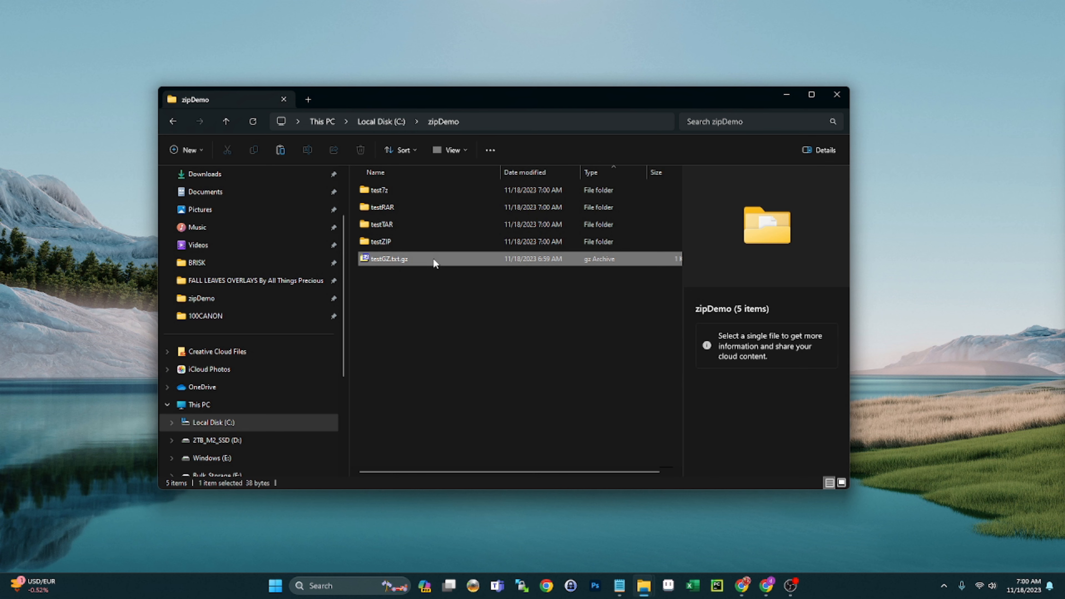
pyautogui.click(506, 348)
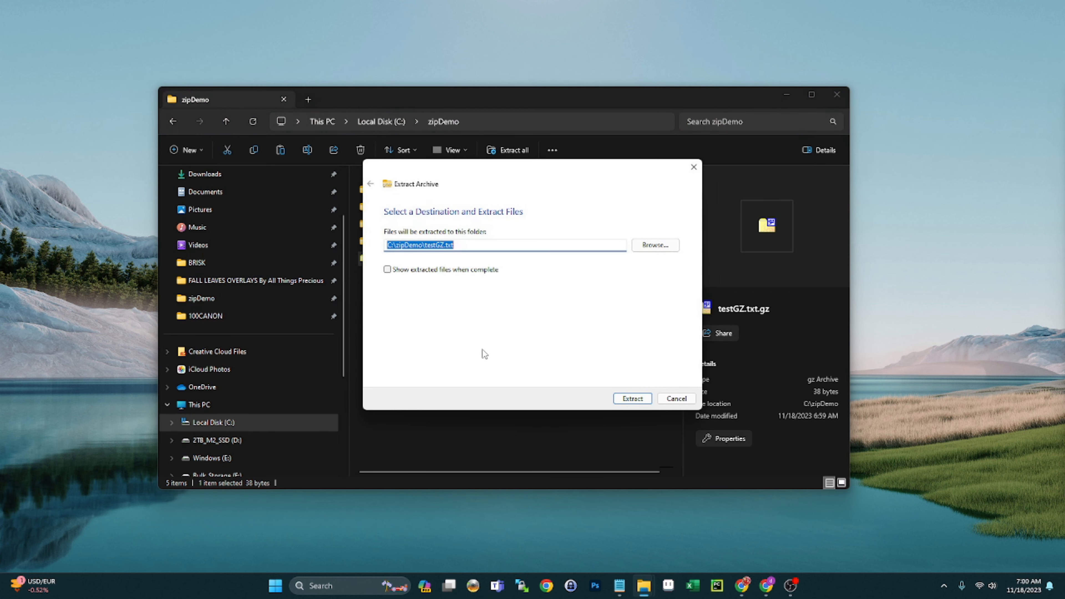
pyautogui.press('Return')
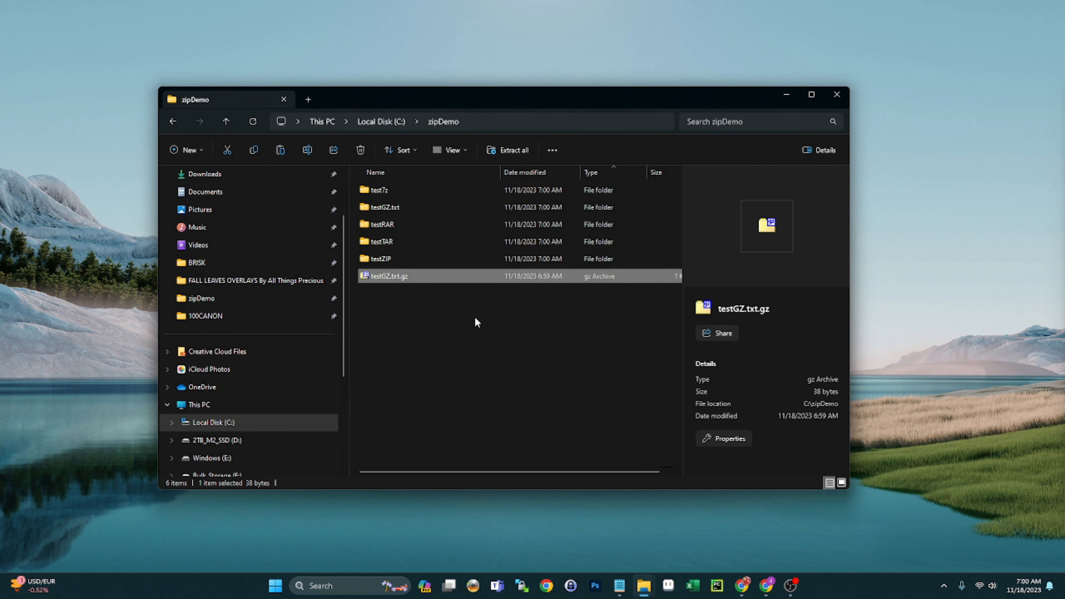
pyautogui.click(405, 280)
pyautogui.press('Delete')
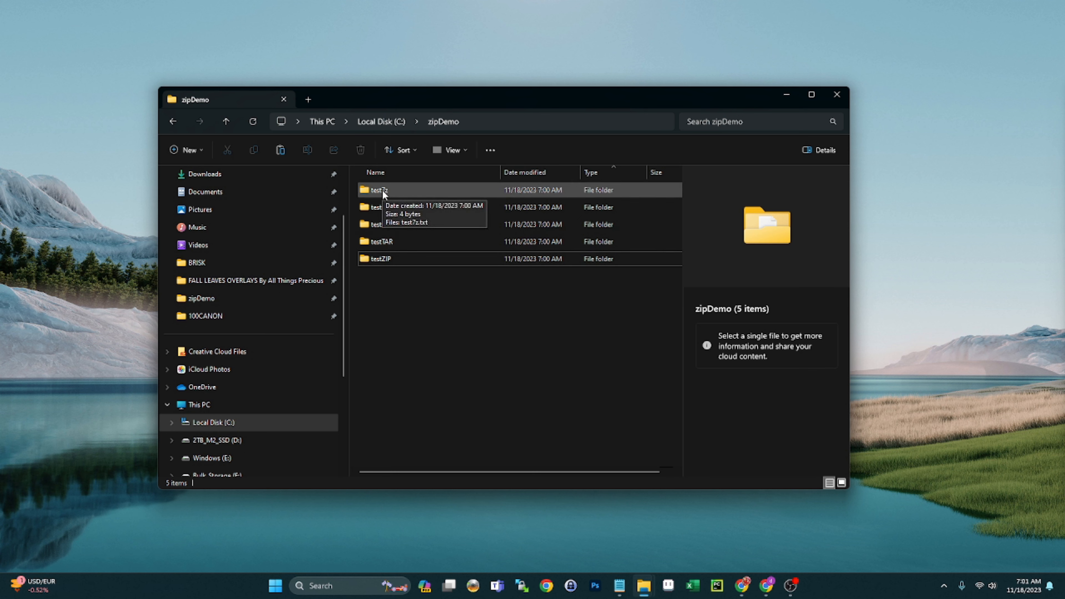
# Open the extracted test7z.txt from the test7z folder and arrange its window behind the folder window to check its text.
pyautogui.click(405, 191)
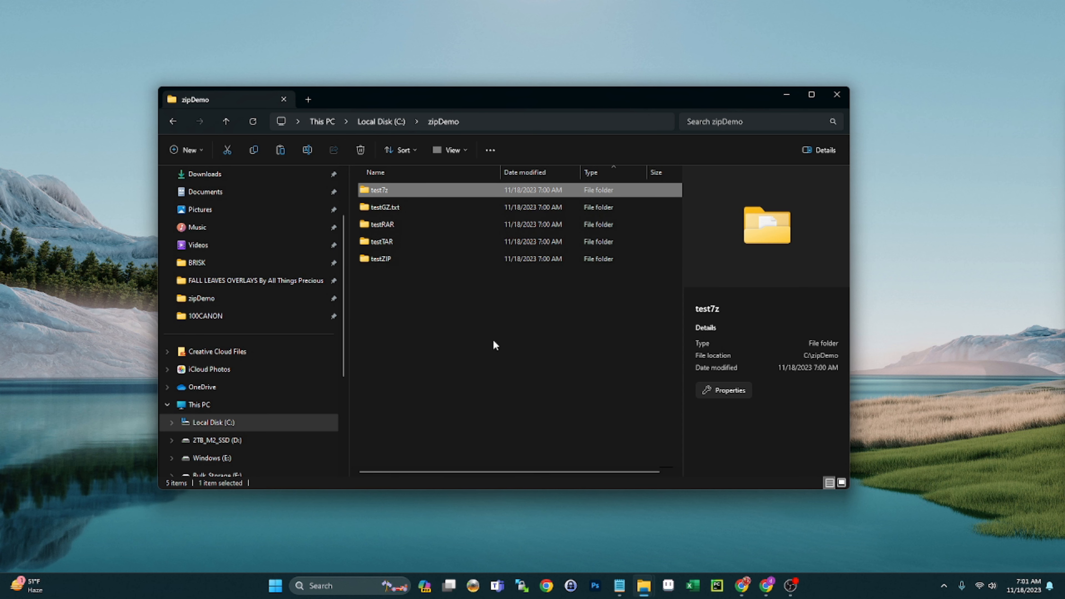
pyautogui.click(452, 371)
pyautogui.doubleClick(421, 191)
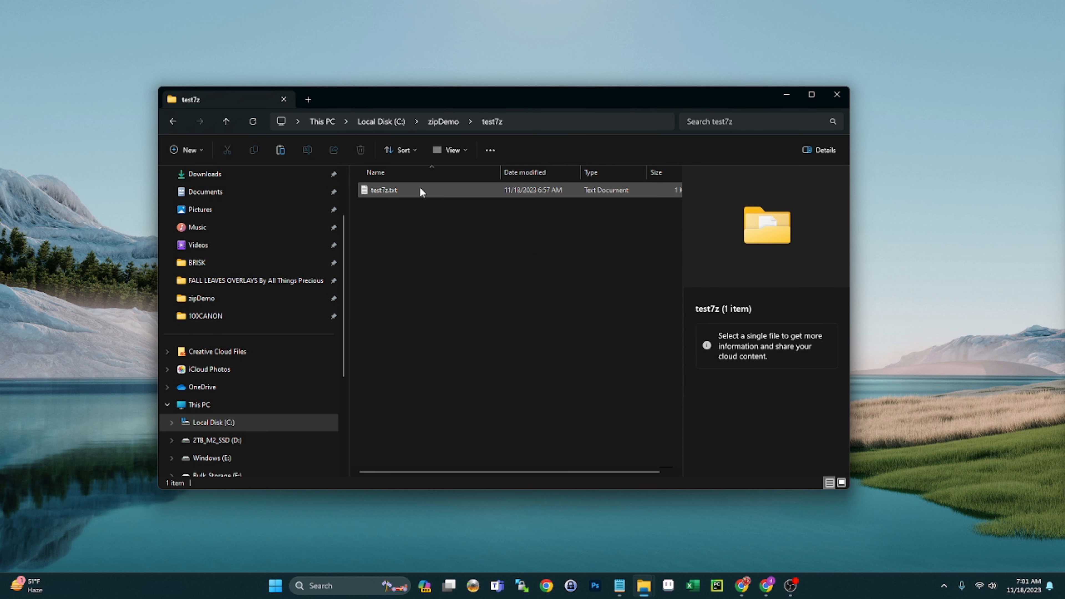
pyautogui.click(420, 191)
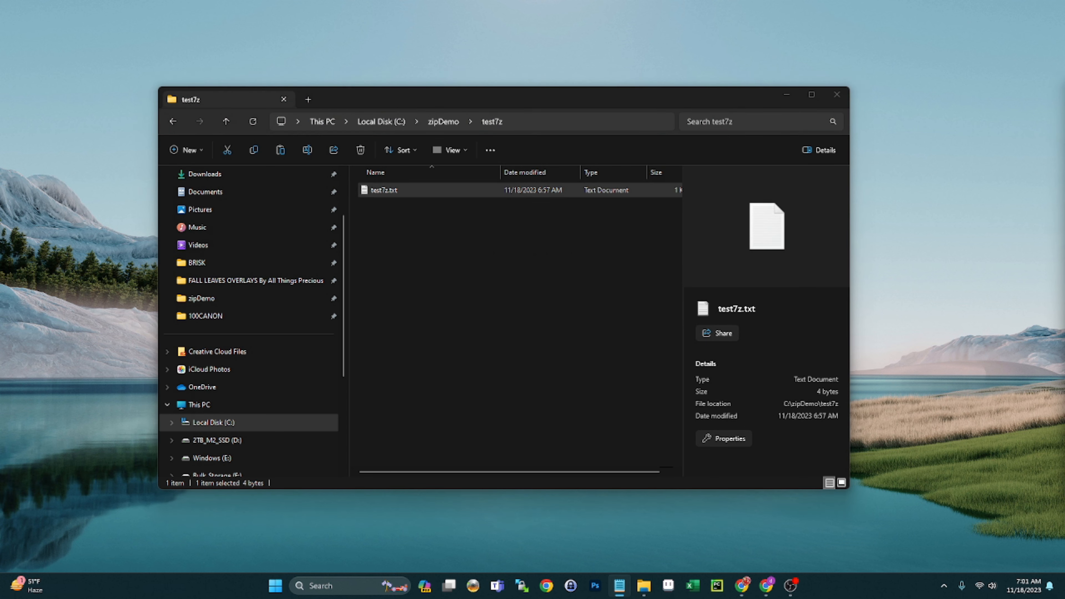
pyautogui.moveTo(1064, 99); pyautogui.dragTo(294, 36)
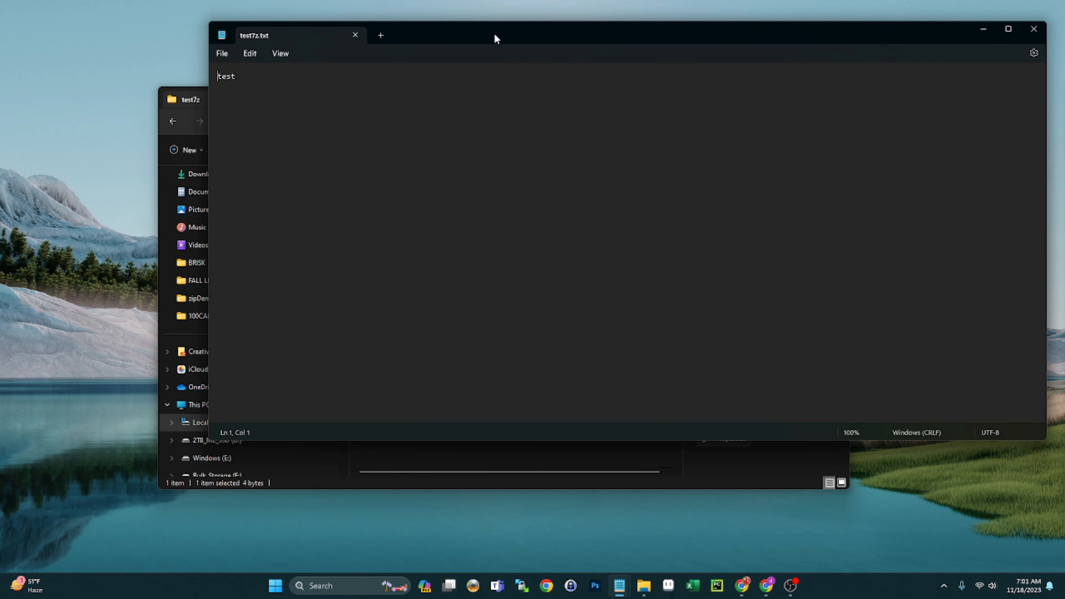
pyautogui.moveTo(494, 38); pyautogui.dragTo(393, 186)
pyautogui.moveTo(472, 92); pyautogui.dragTo(503, 60)
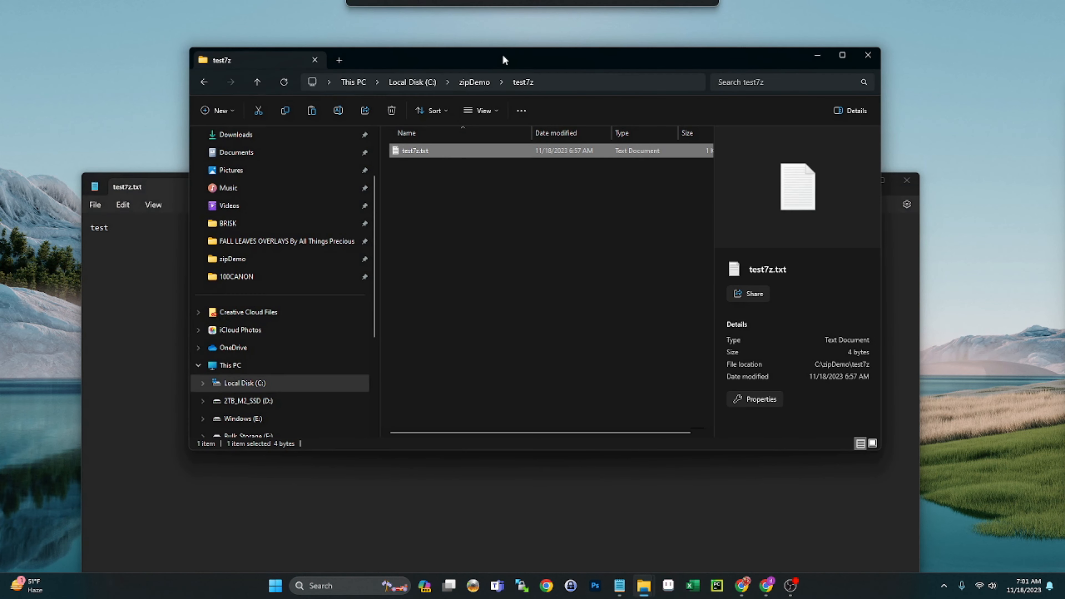
pyautogui.click(420, 233)
# Check the extracted contents of the testGZ.txt, testRAR, testTAR and testZIP folders in zipDemo one after another.
pyautogui.click(204, 82)
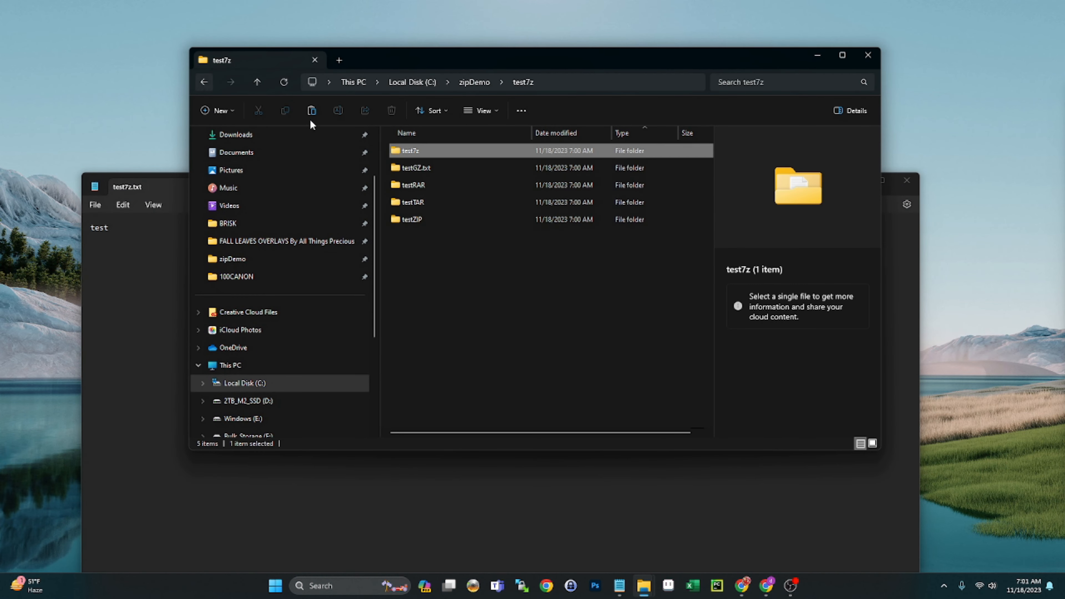
pyautogui.click(434, 162)
pyautogui.doubleClick(434, 164)
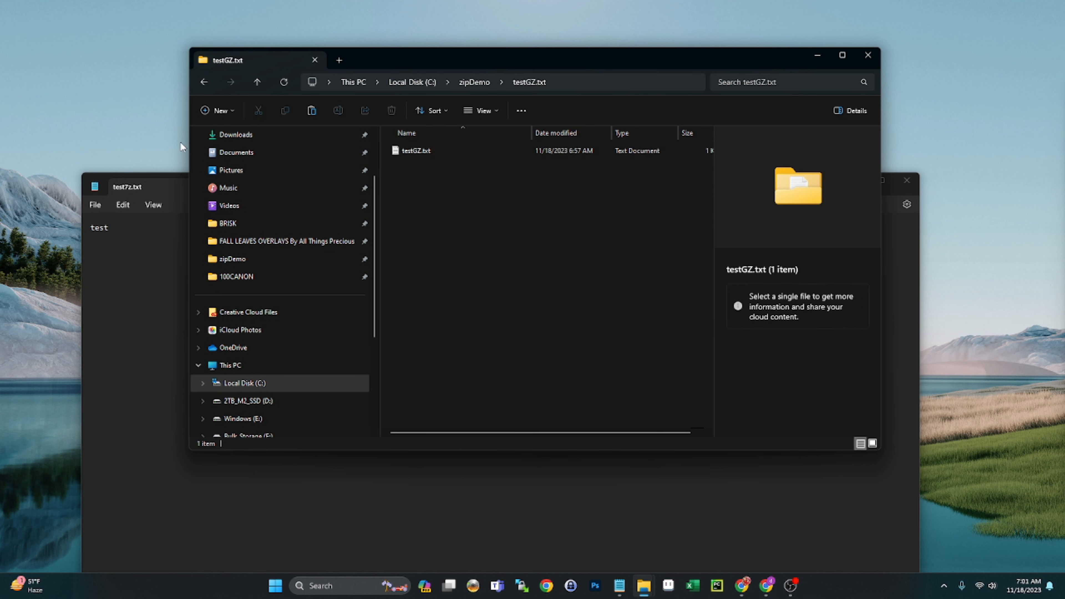
pyautogui.click(201, 88)
pyautogui.click(441, 183)
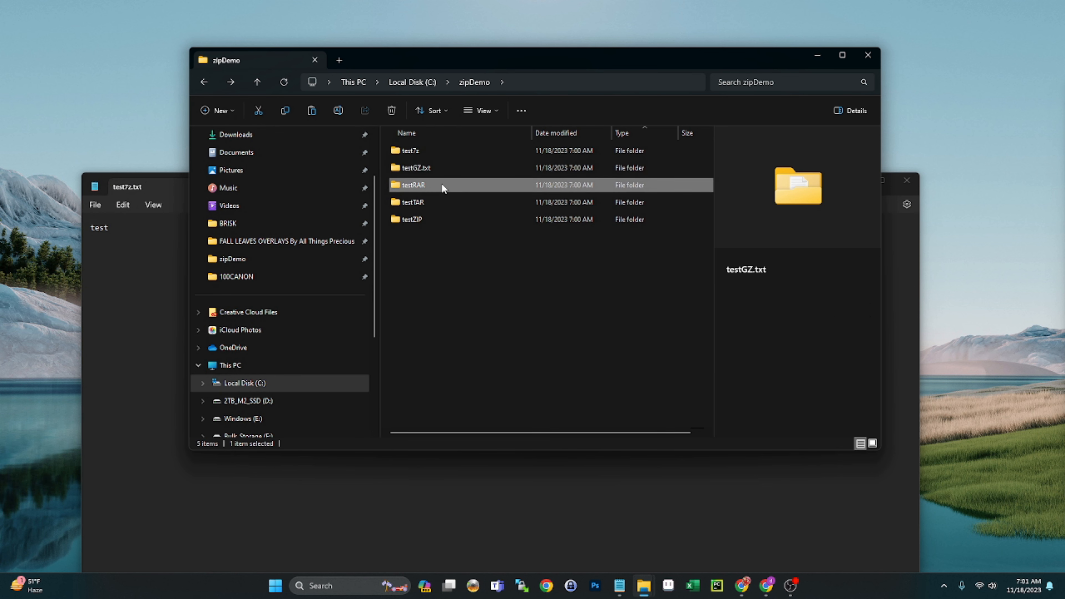
pyautogui.doubleClick(441, 184)
pyautogui.click(202, 82)
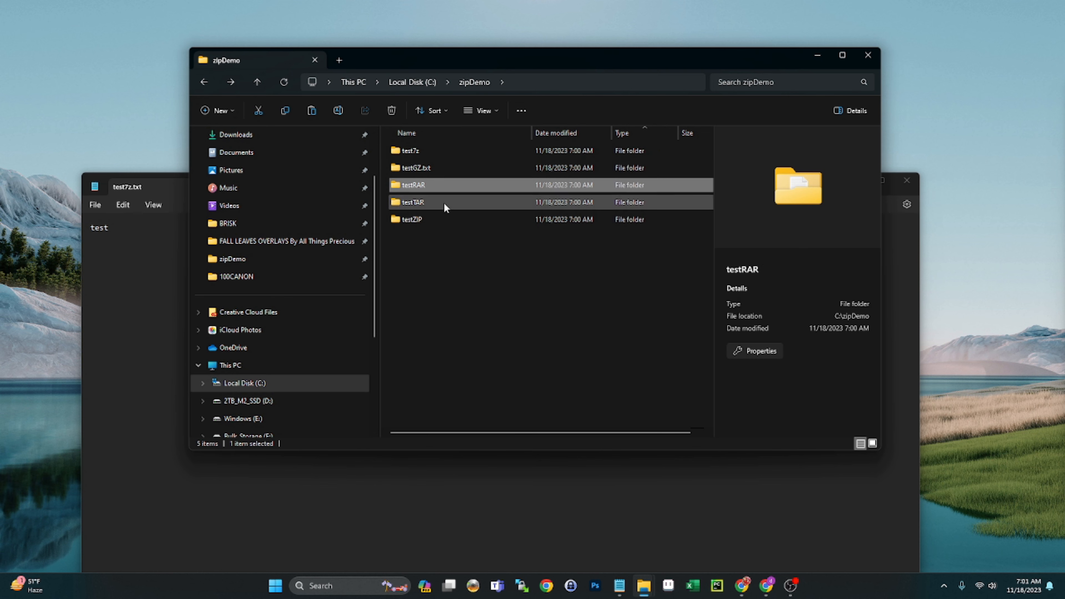
pyautogui.doubleClick(426, 202)
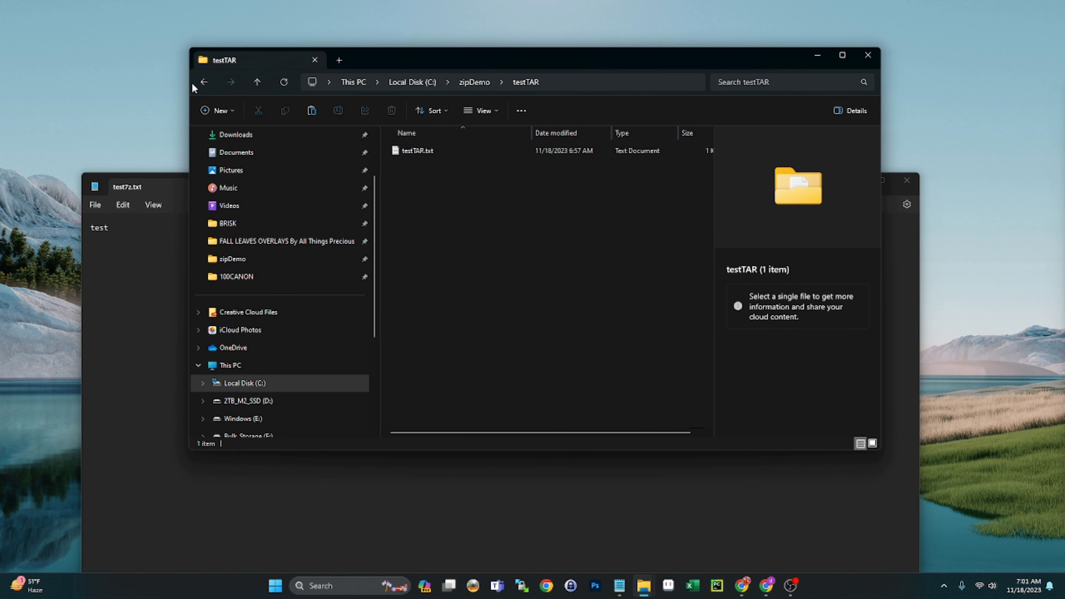
pyautogui.click(204, 82)
pyautogui.doubleClick(431, 221)
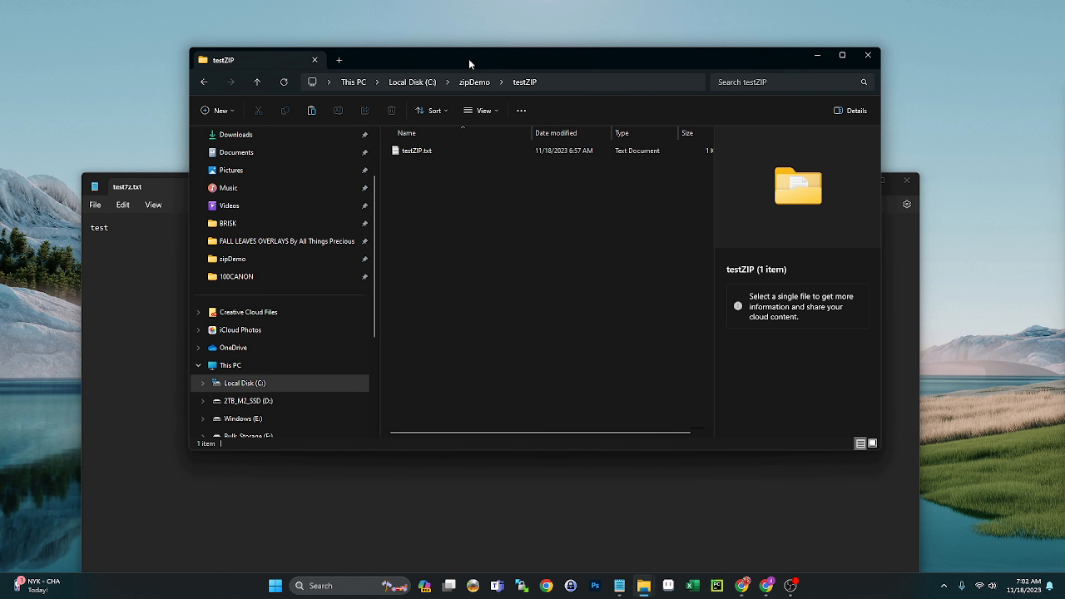
pyautogui.moveTo(468, 59); pyautogui.dragTo(465, 56)
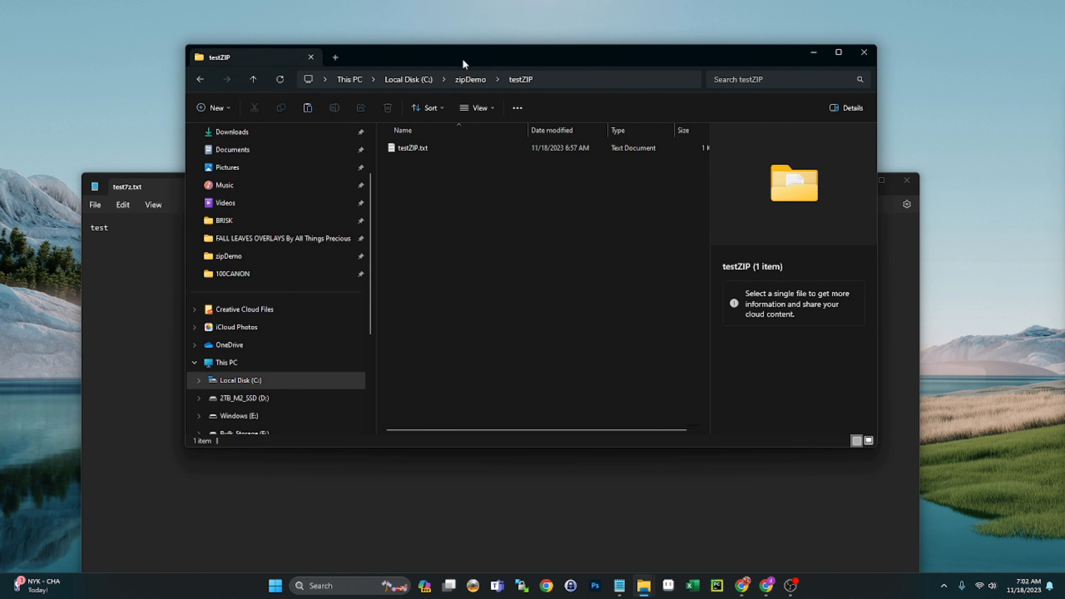